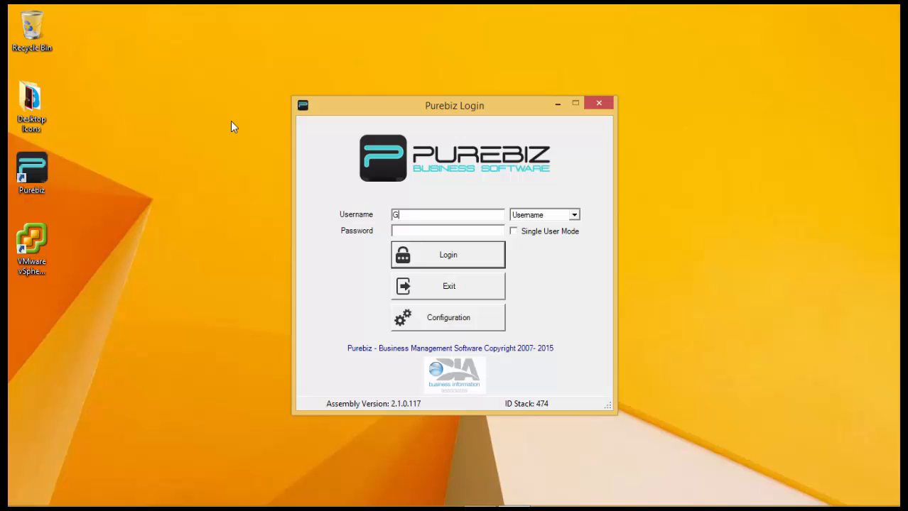
# Enter the account password and log in with the username already started
pyautogui.press('Tab')
pyautogui.write('******')
pyautogui.press('Return')
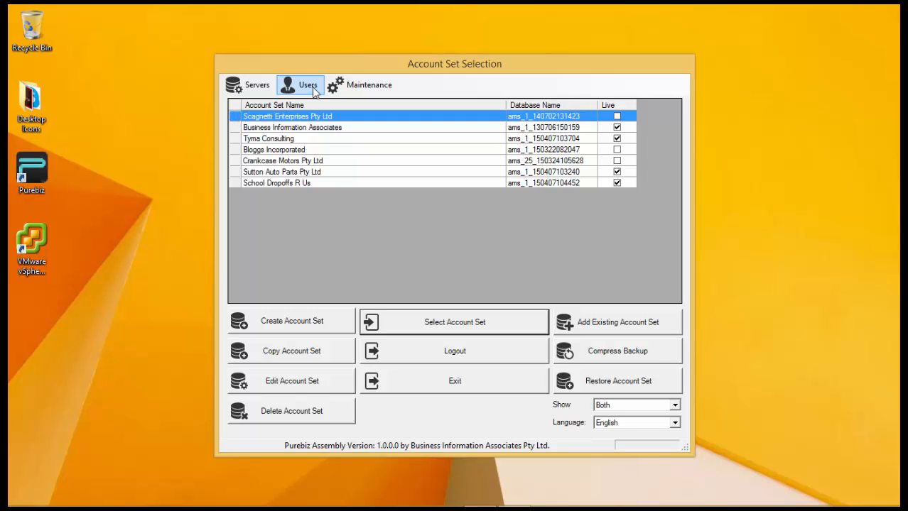
# Open user management and examine the second listed user's Maintenance permissions, including viewing and modifying the Software Improvement List
pyautogui.click(312, 88)
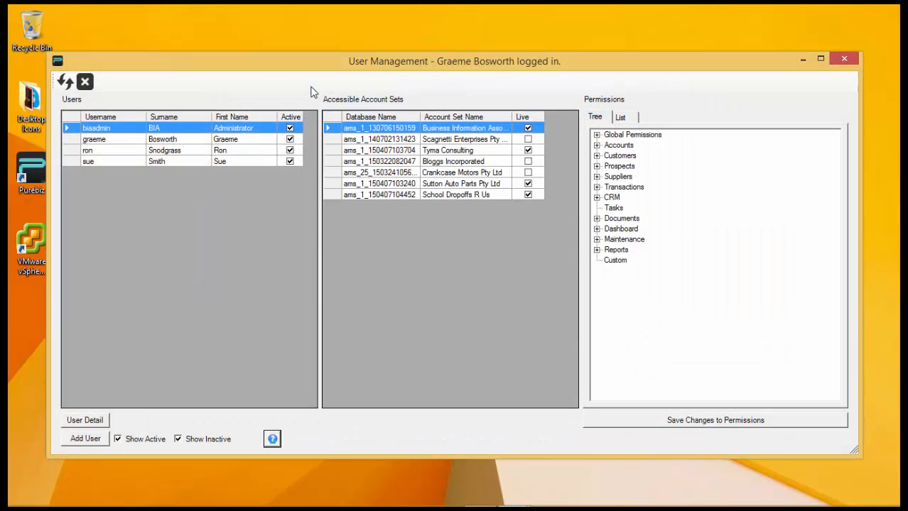
pyautogui.click(167, 142)
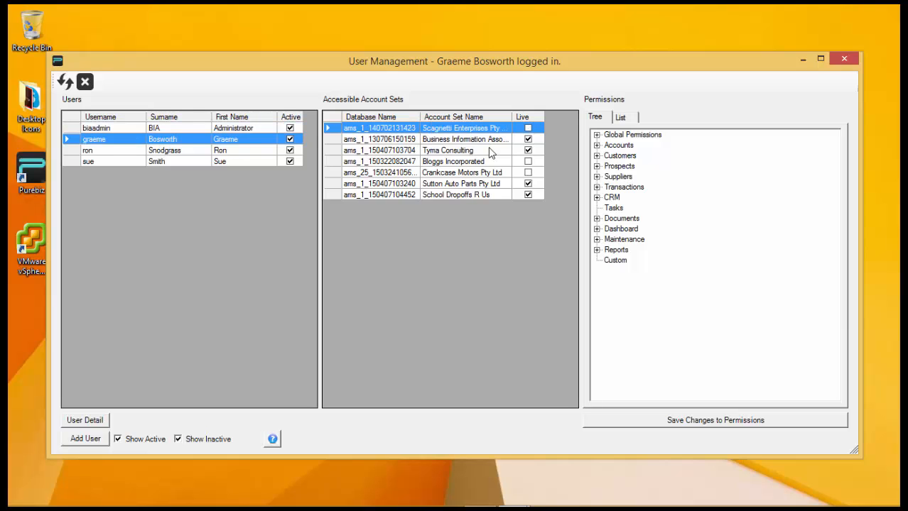
pyautogui.click(597, 239)
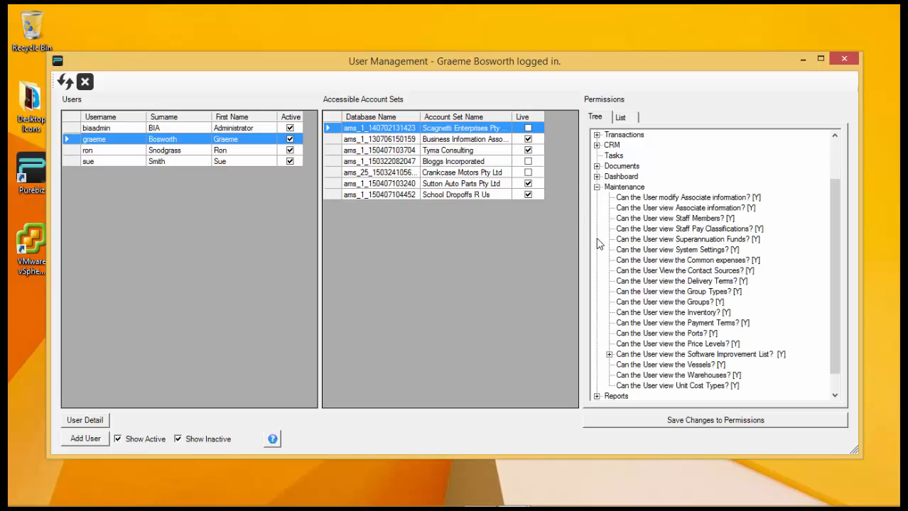
pyautogui.click(656, 355)
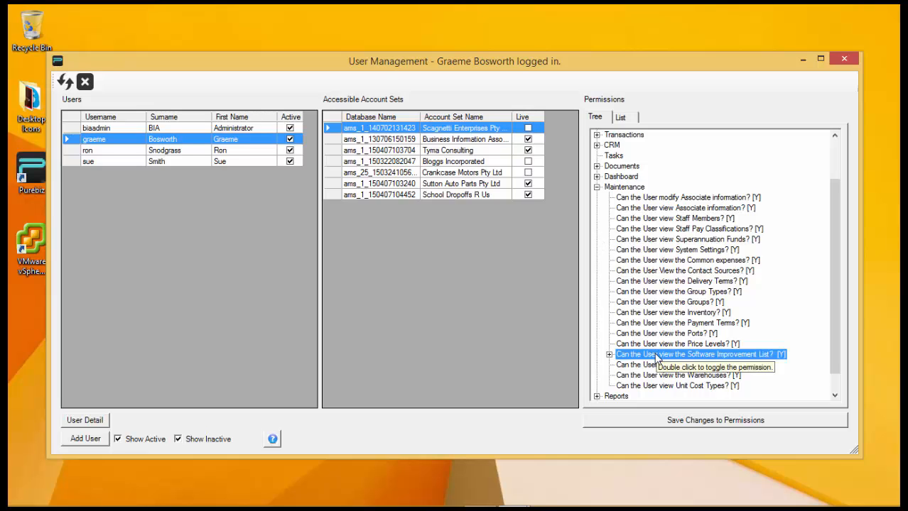
pyautogui.click(609, 355)
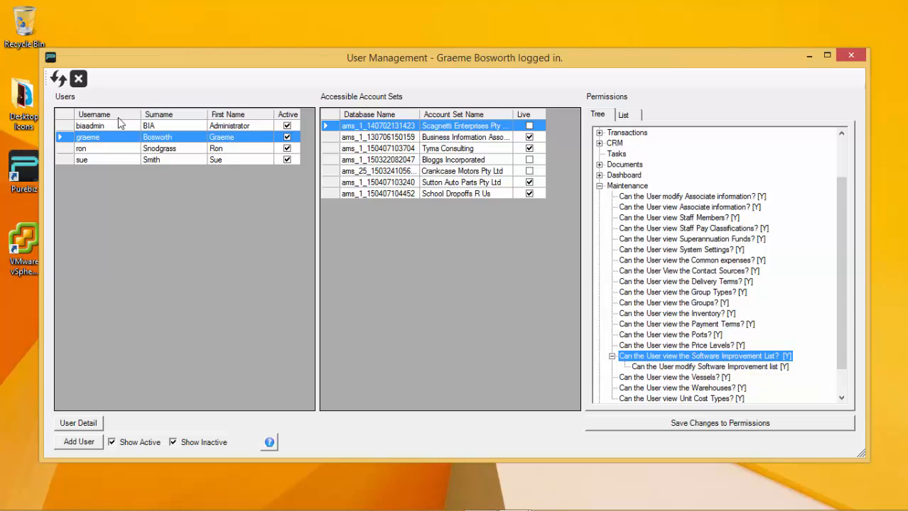
# Examine the third listed user's Maintenance permissions for viewing and modifying the Software Improvement List
pyautogui.click(101, 149)
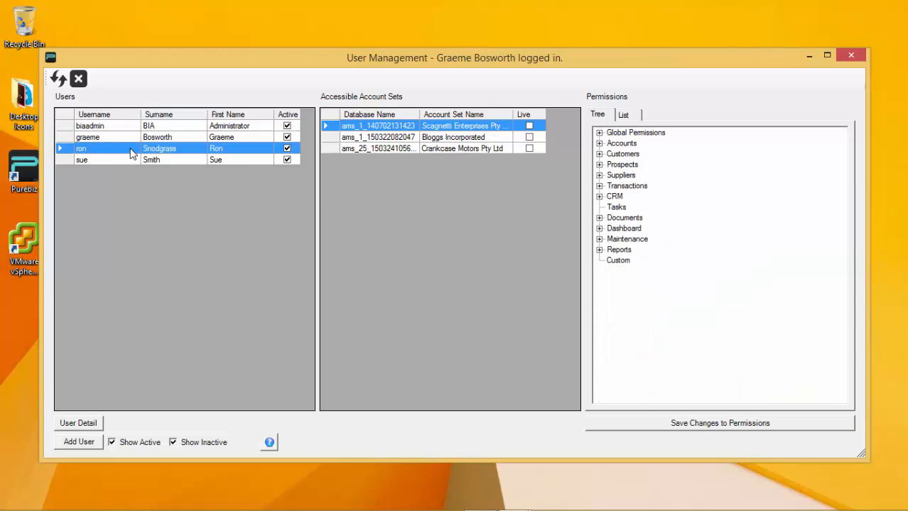
pyautogui.click(599, 239)
pyautogui.click(612, 356)
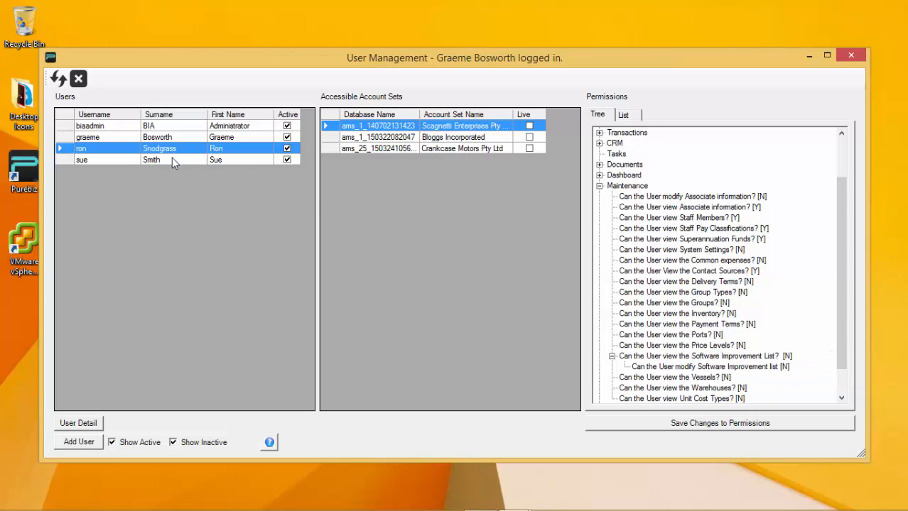
# Examine the fourth listed user's Maintenance permissions for the Software Improvement List and close user management
pyautogui.click(120, 160)
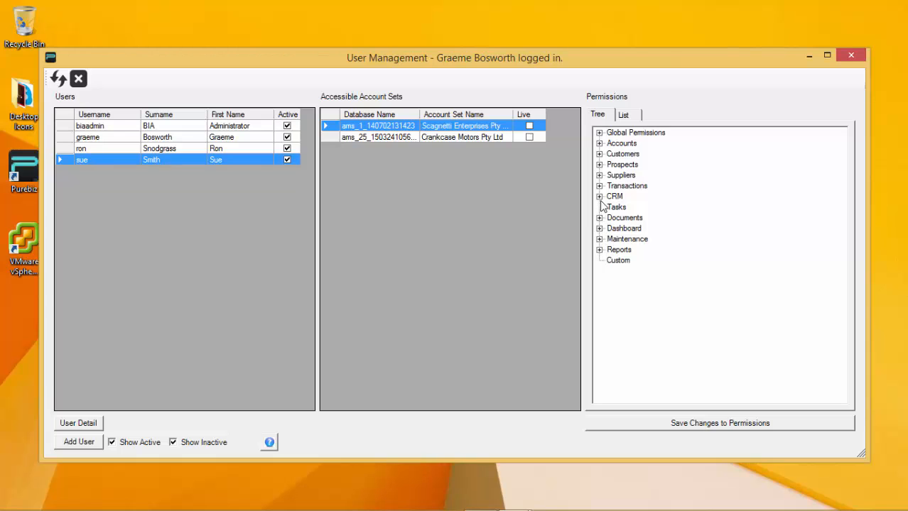
pyautogui.click(600, 239)
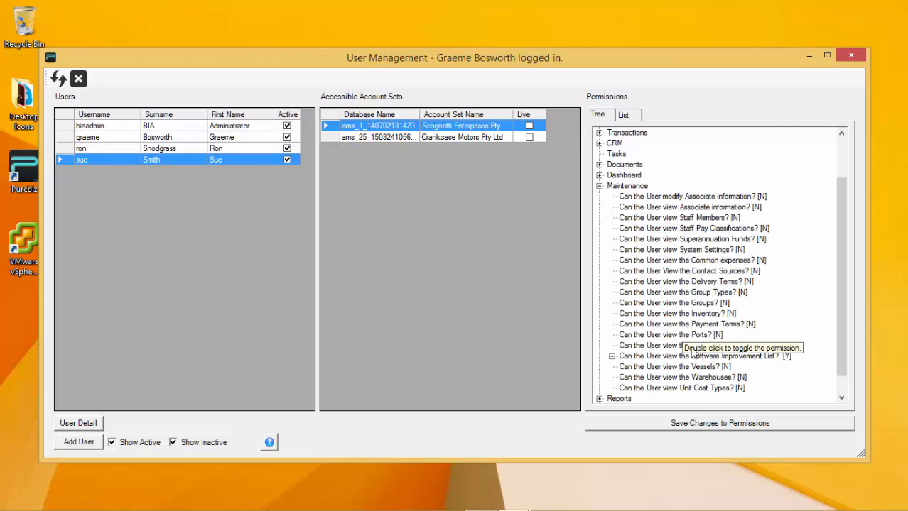
pyautogui.click(612, 356)
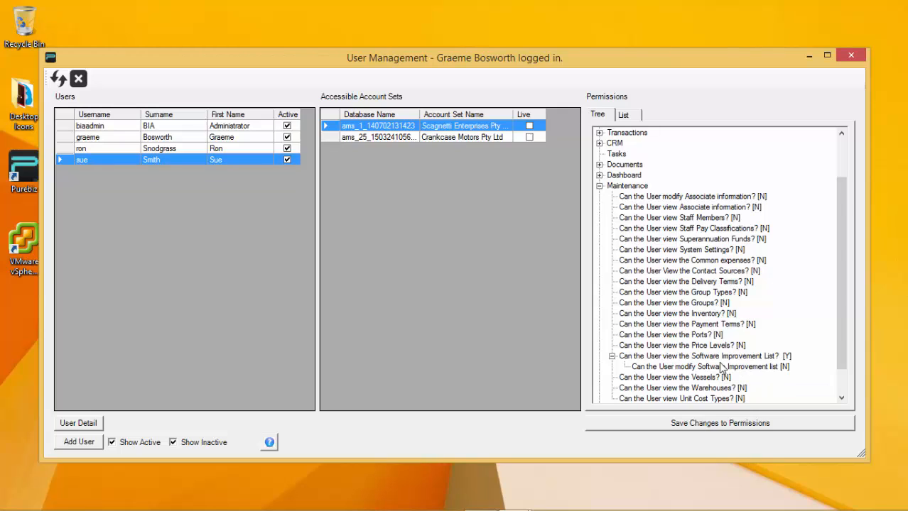
pyautogui.click(79, 81)
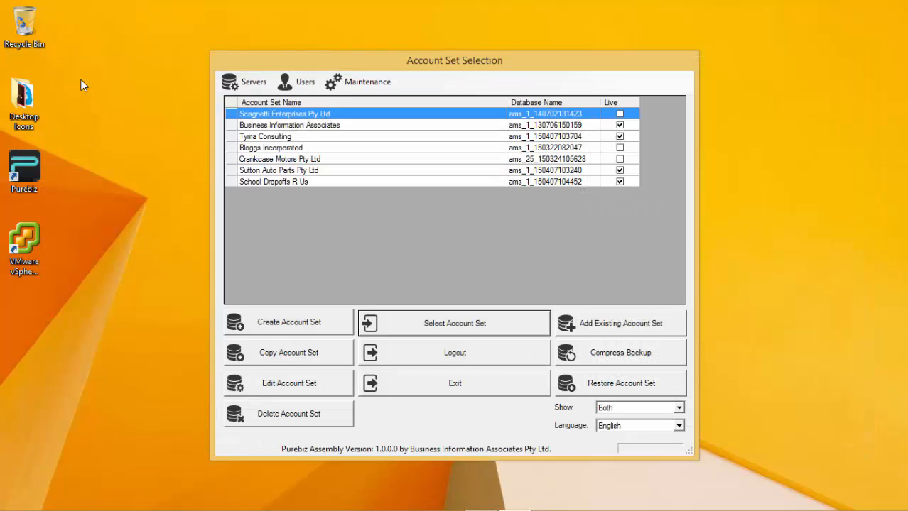
# Log out and log back in with the third listed user's username and account password
pyautogui.click(443, 351)
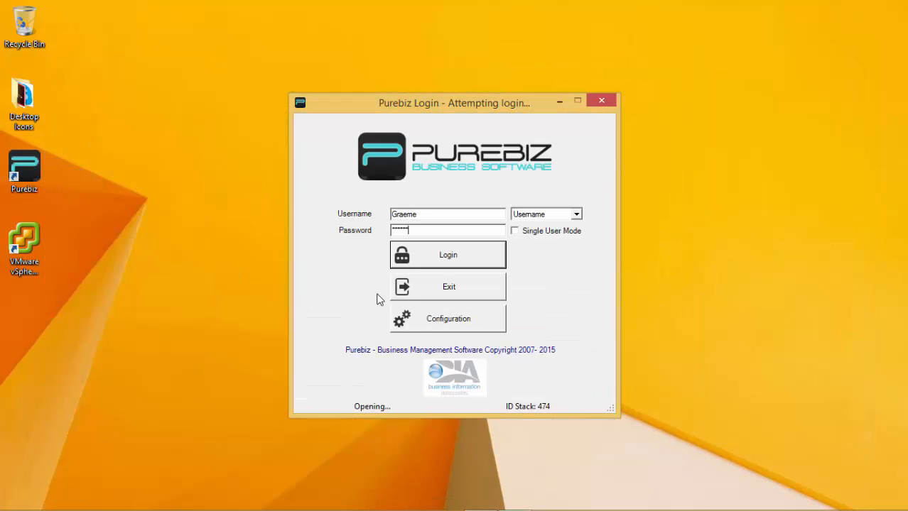
pyautogui.doubleClick(431, 213)
pyautogui.write('Ron')
pyautogui.press('Tab')
pyautogui.hotkey('ctrl', 'a')
pyautogui.write('******')
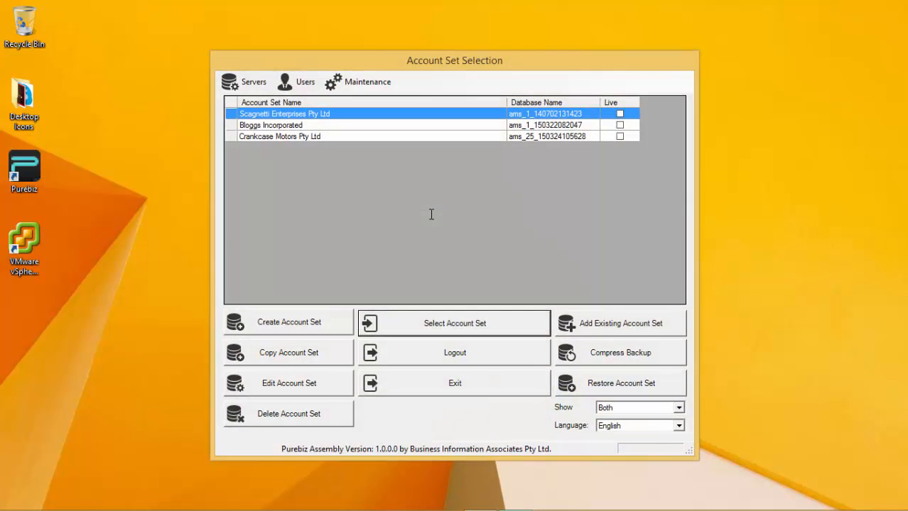
# Select the Scagnetti Enterprises Pty Ltd account set and try to open Software Improvement & Suggestions
pyautogui.click(462, 331)
pyautogui.click(652, 26)
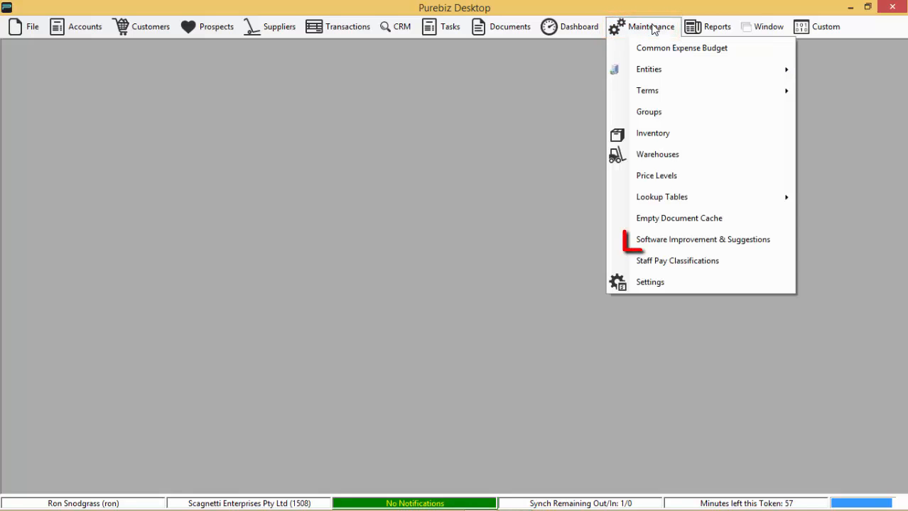
pyautogui.click(680, 240)
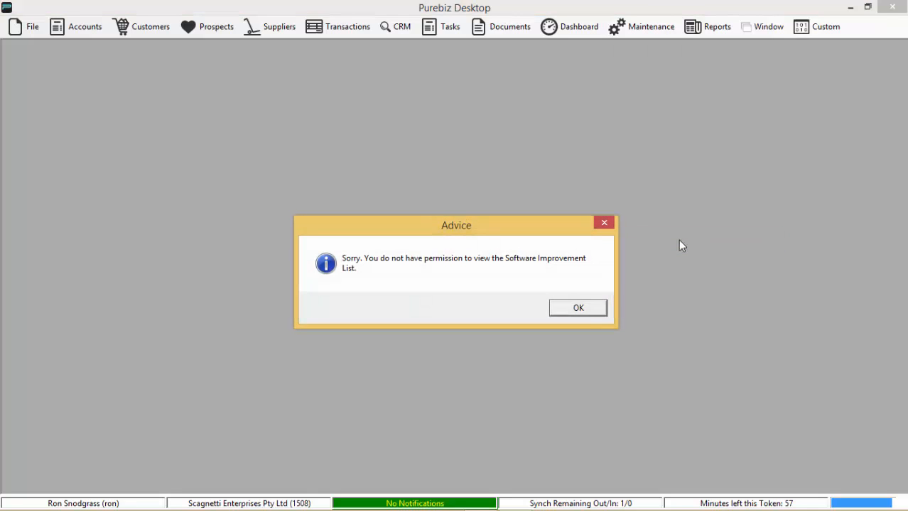
pyautogui.click(578, 308)
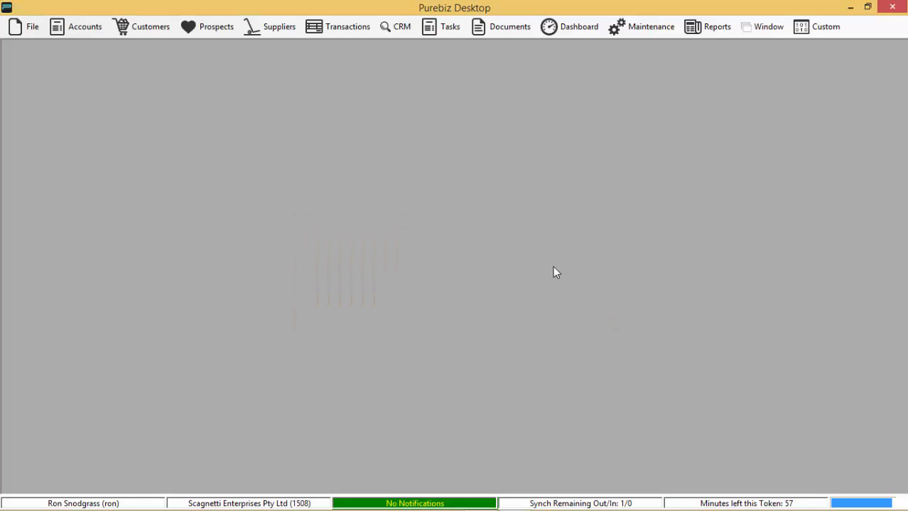
# Return to the login form and sign in with the fourth listed user's username and account password
pyautogui.click(31, 27)
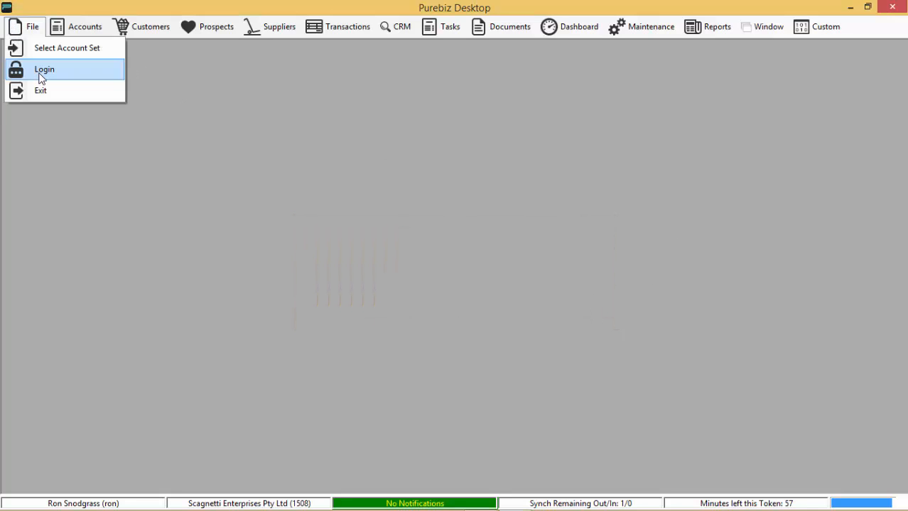
pyautogui.click(39, 70)
pyautogui.doubleClick(456, 217)
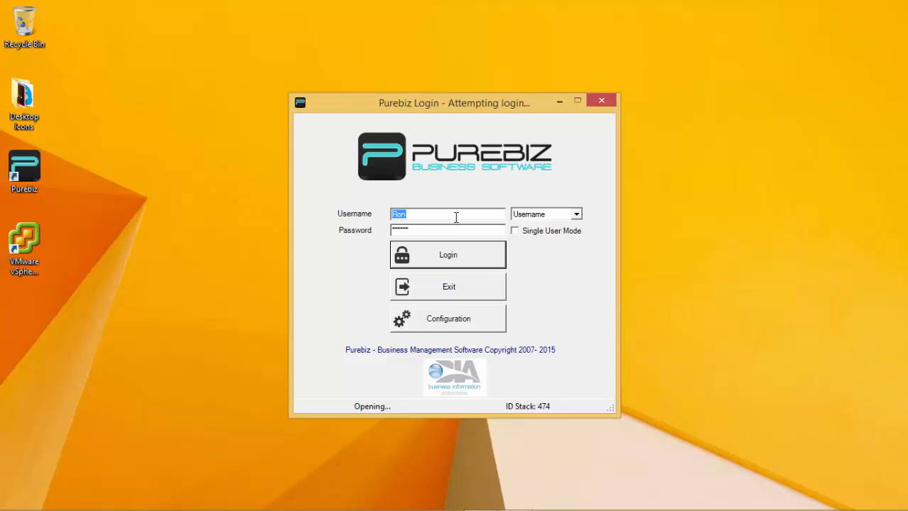
pyautogui.write('Sue')
pyautogui.press('Tab')
pyautogui.write('******')
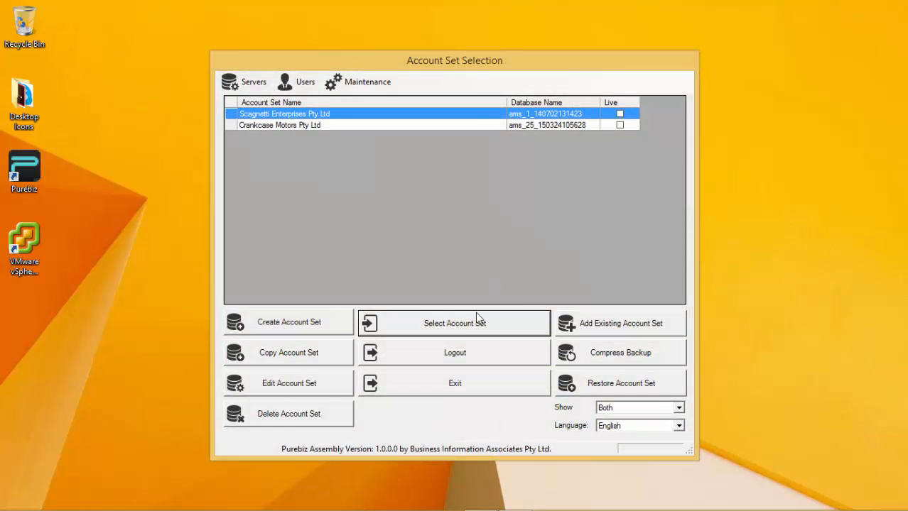
# Select the Scagnetti Enterprises Pty Ltd account set and open the "Extra Doormats for Customer Entrance" record from Software Improvement & Suggestions
pyautogui.click(477, 321)
pyautogui.click(636, 27)
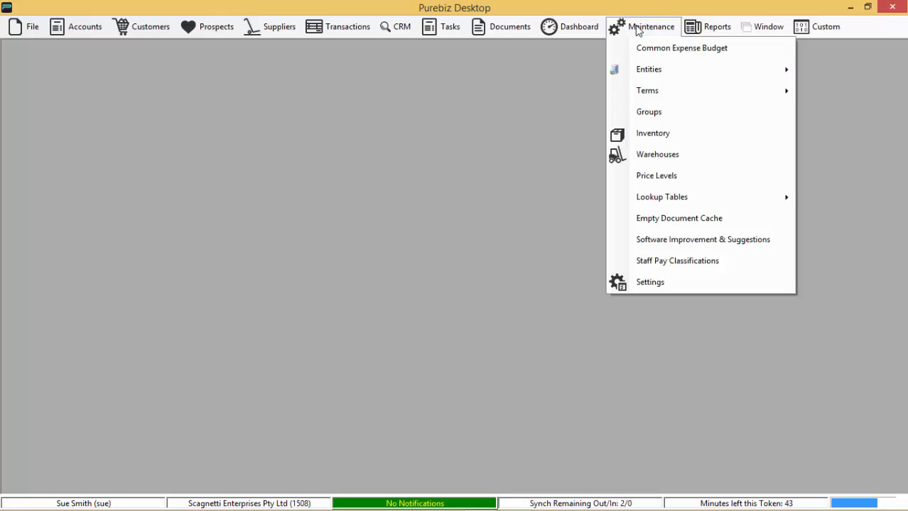
pyautogui.click(669, 240)
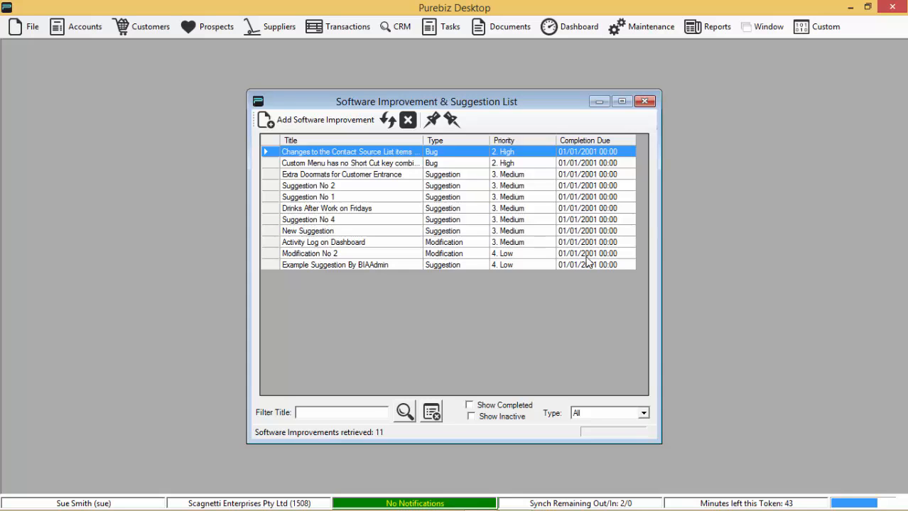
pyautogui.doubleClick(346, 175)
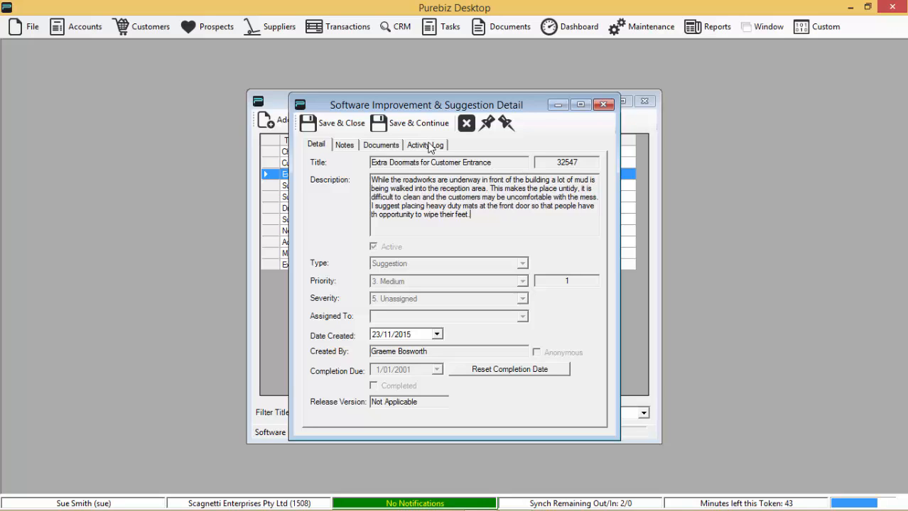
# Try to save the "Extra Doormats for Customer Entrance" suggestion, both continuing and closing, and close the record and the suggestion list
pyautogui.click(409, 123)
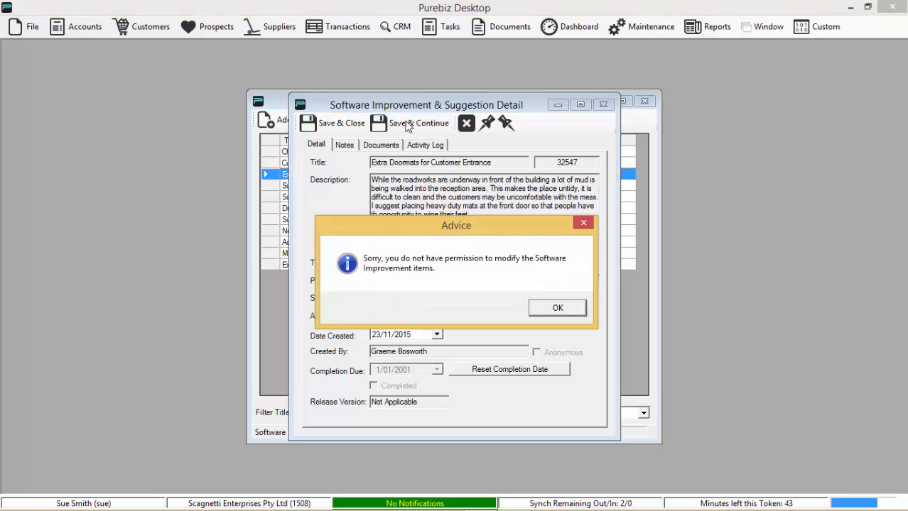
pyautogui.click(548, 307)
pyautogui.click(331, 123)
pyautogui.click(550, 308)
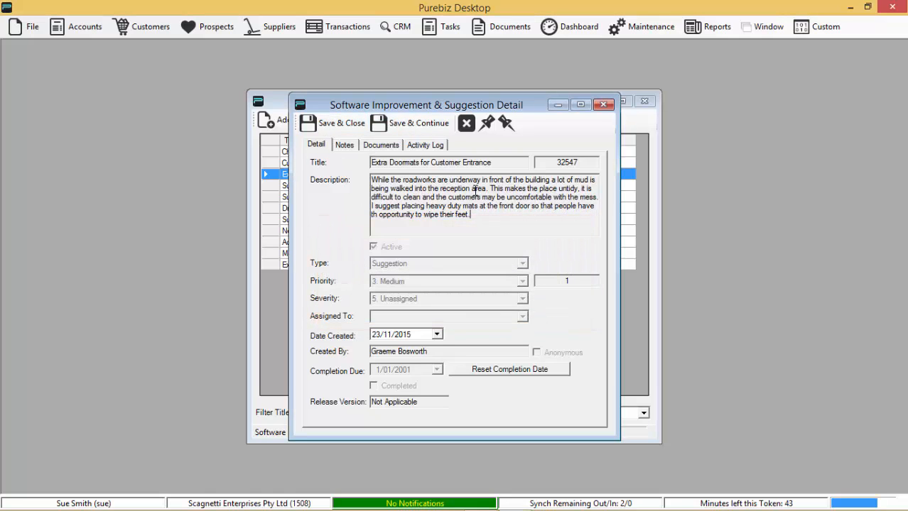
pyautogui.click(467, 132)
pyautogui.click(407, 120)
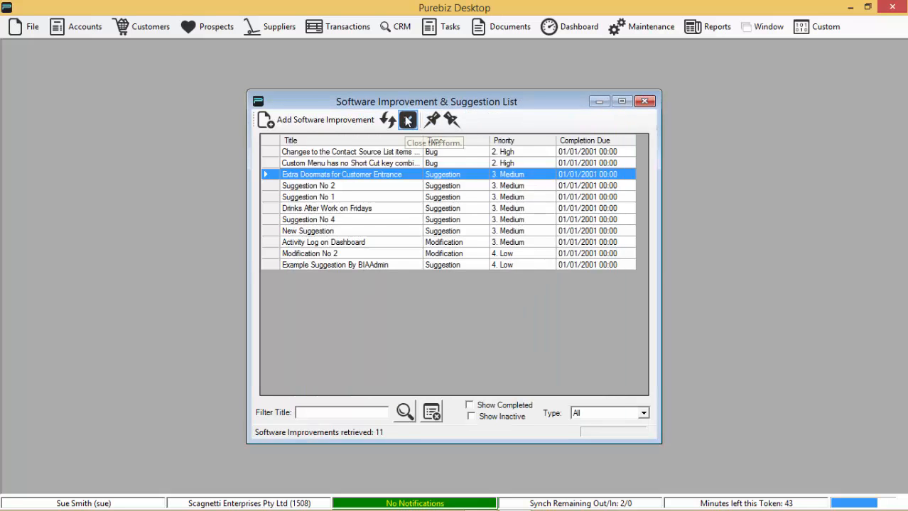
# Return to the login form and sign in with the second listed user's username and account password
pyautogui.click(31, 27)
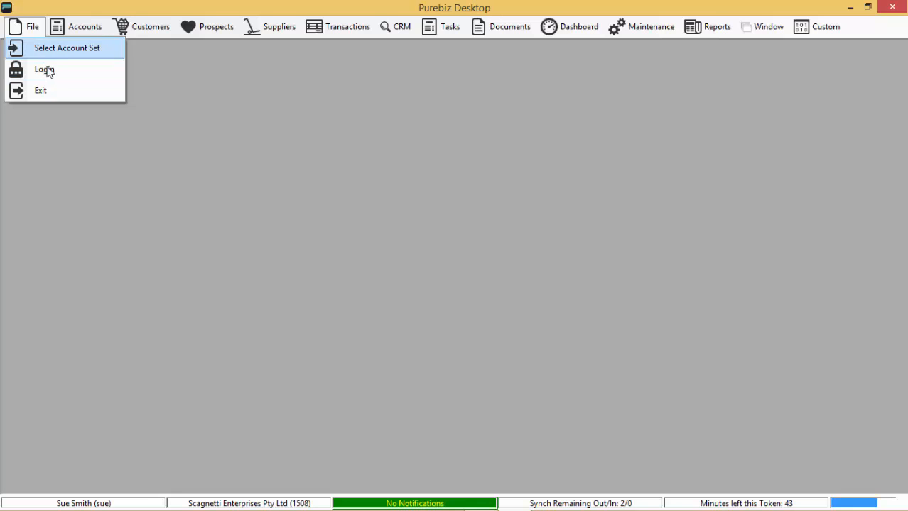
pyautogui.click(45, 69)
pyautogui.doubleClick(443, 218)
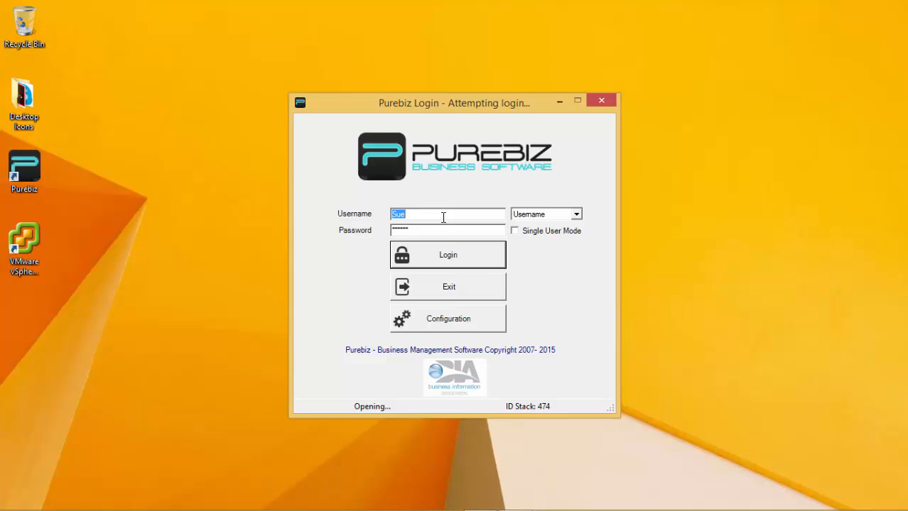
pyautogui.write('Graeme')
pyautogui.press('Tab')
pyautogui.press('Tab')
pyautogui.write('******')
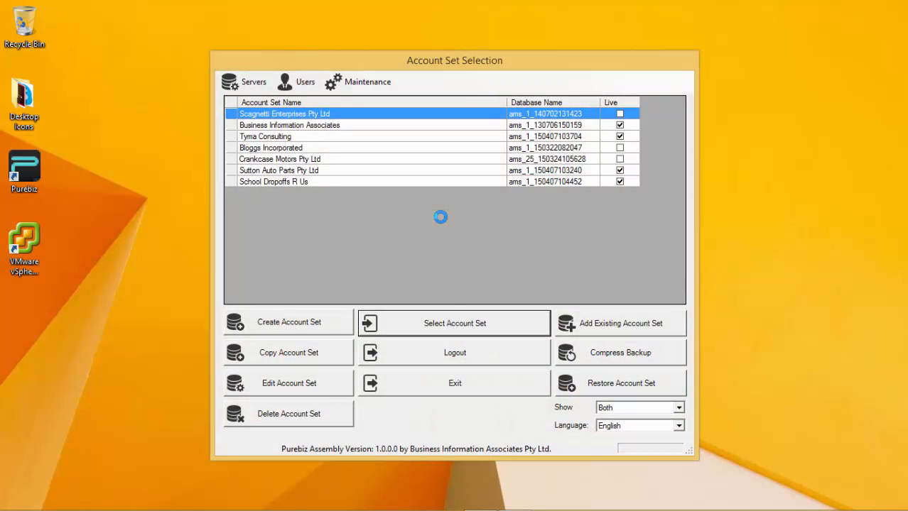
# Select the Scagnetti Enterprises Pty Ltd account set and open the Software Improvement & Suggestion List
pyautogui.click(451, 320)
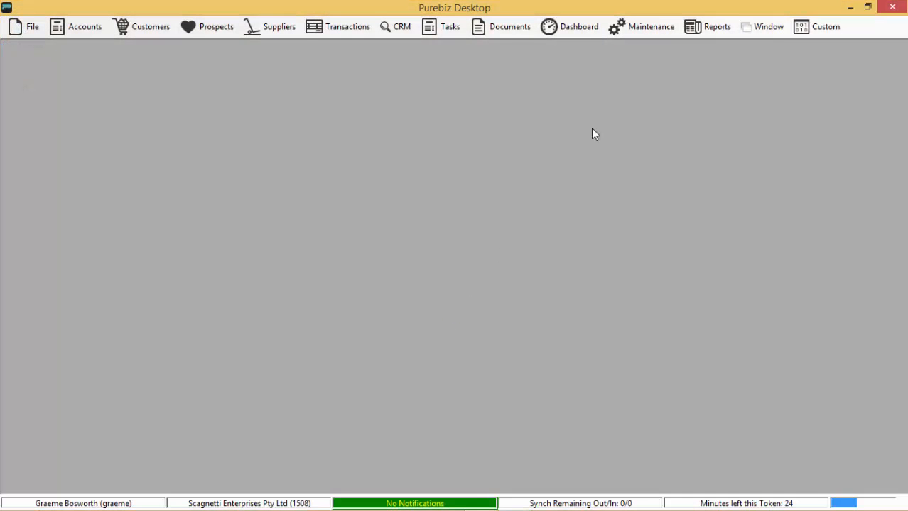
pyautogui.click(644, 29)
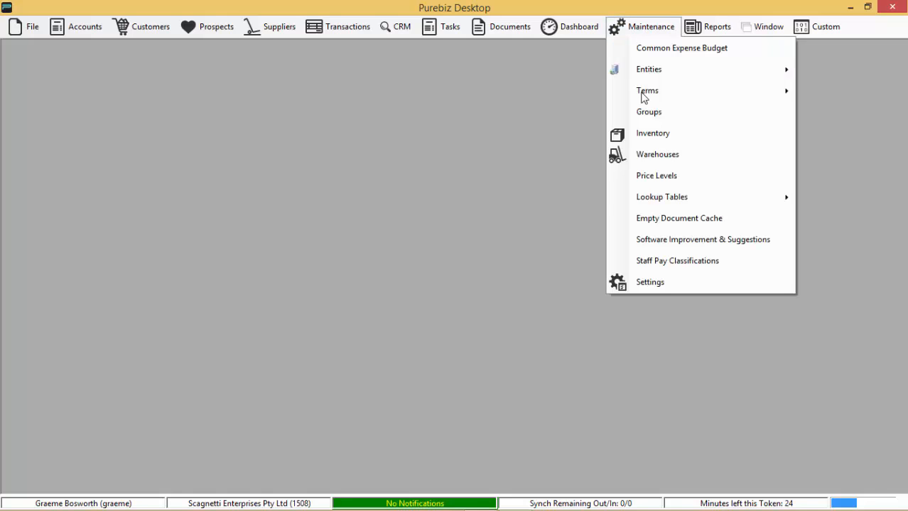
pyautogui.click(646, 240)
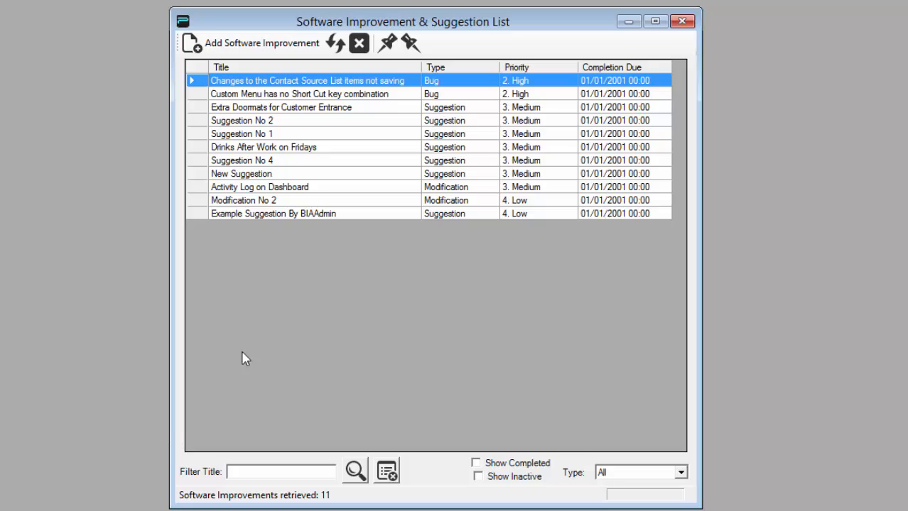
# Filter the suggestion list by the title text "Dri" and clear the filter
pyautogui.click(282, 471)
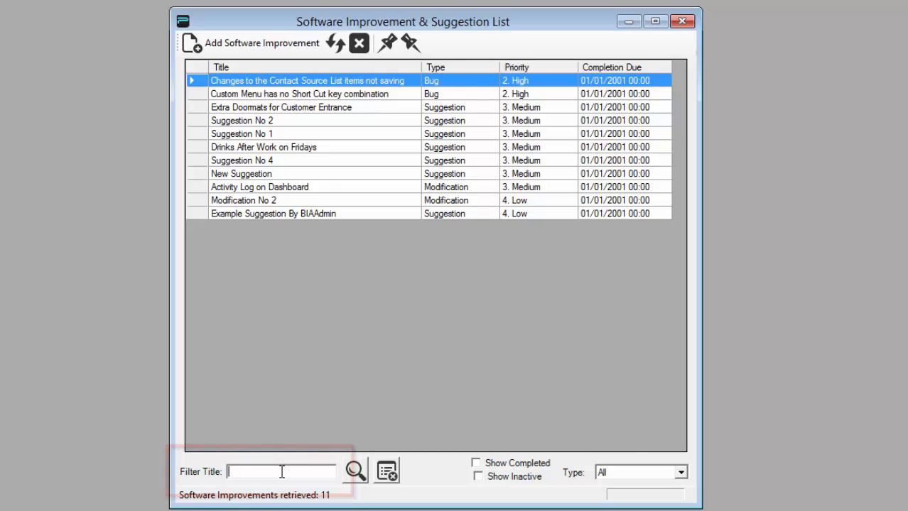
pyautogui.write('Dri')
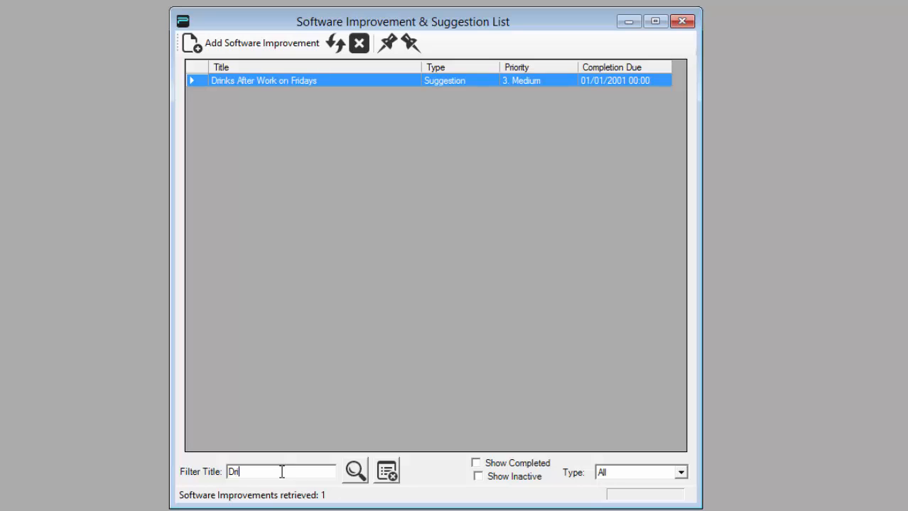
pyautogui.click(393, 473)
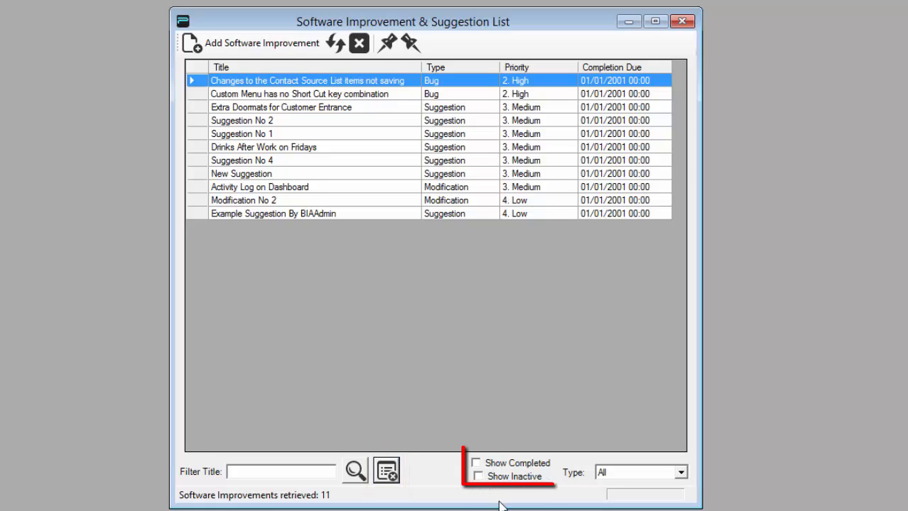
# Toggle the display of completed items, show completed and inactive items together in the suggestion list, and hide both again
pyautogui.click(477, 464)
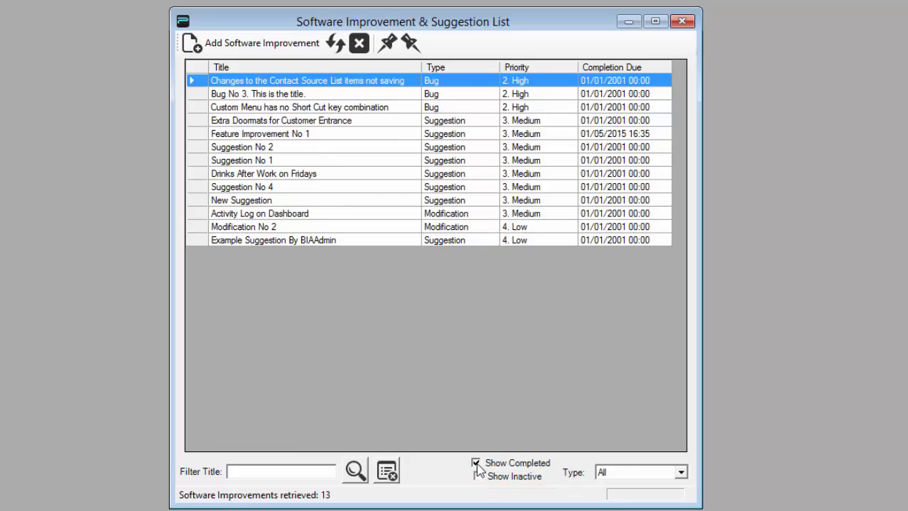
pyautogui.click(476, 464)
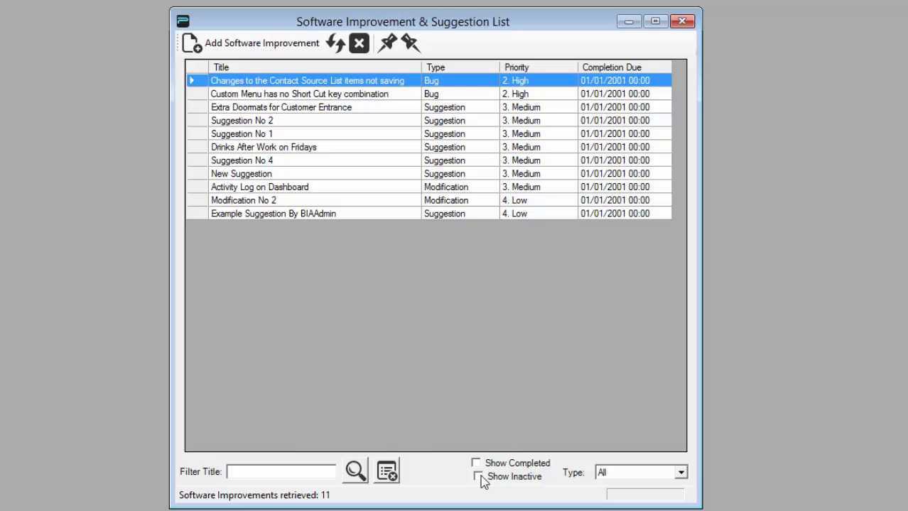
pyautogui.click(477, 477)
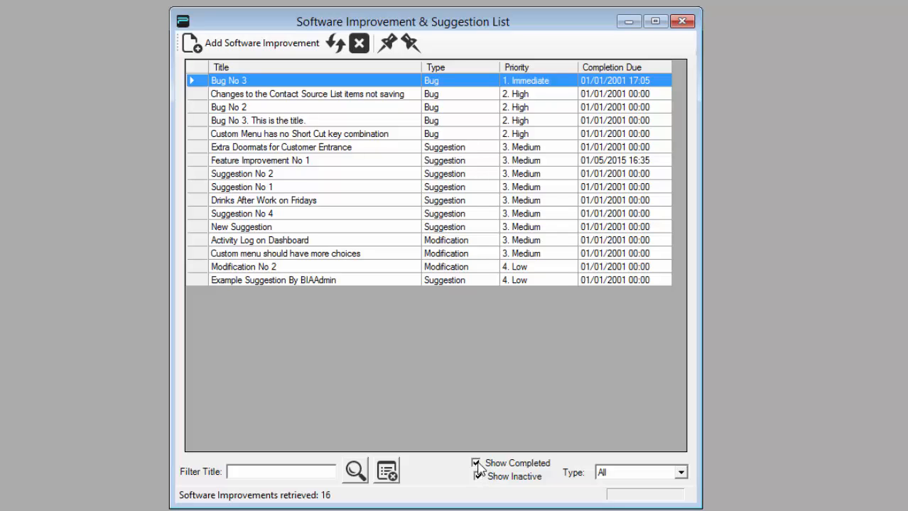
pyautogui.click(477, 477)
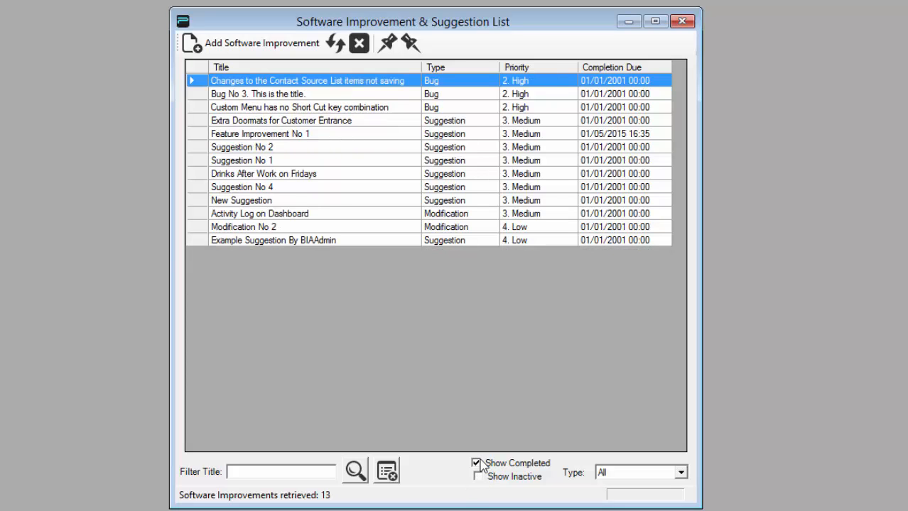
pyautogui.click(476, 464)
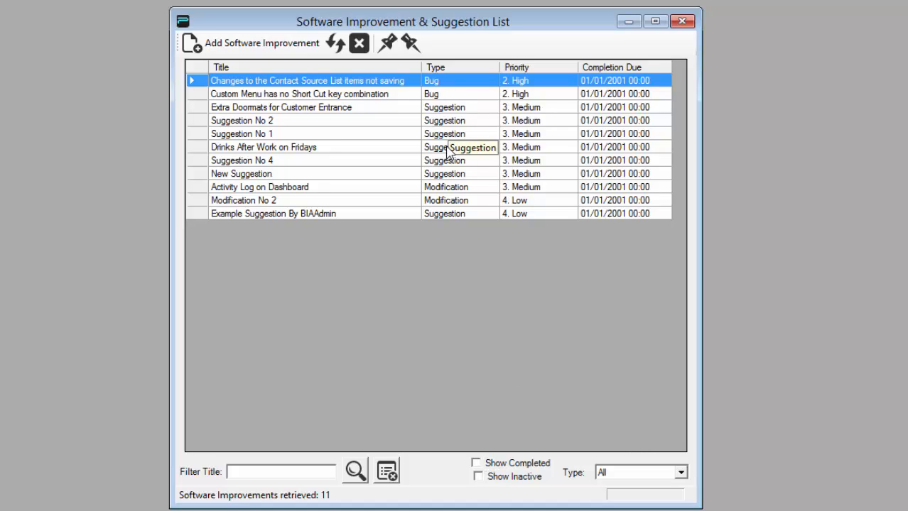
# Filter the suggestion list by type Modification, Suggestion and Bug in turn, and return the type filter to All
pyautogui.click(680, 472)
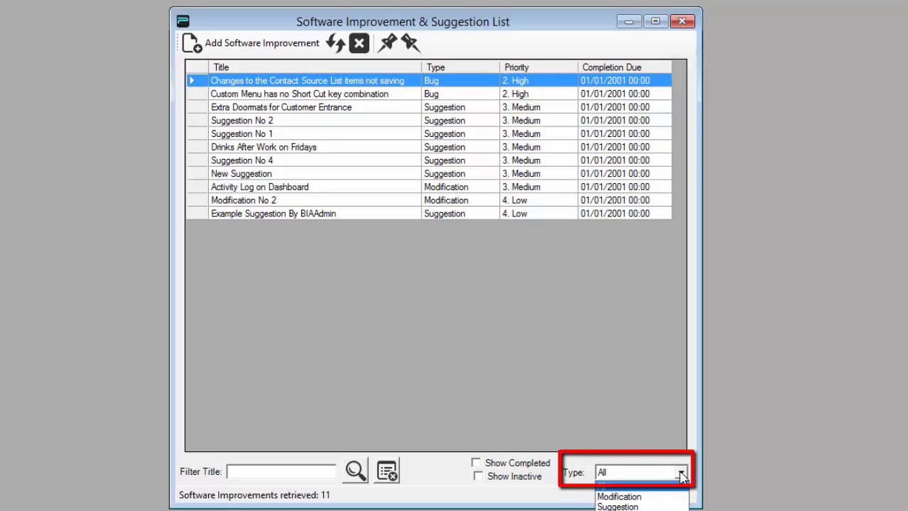
pyautogui.click(648, 497)
pyautogui.click(680, 472)
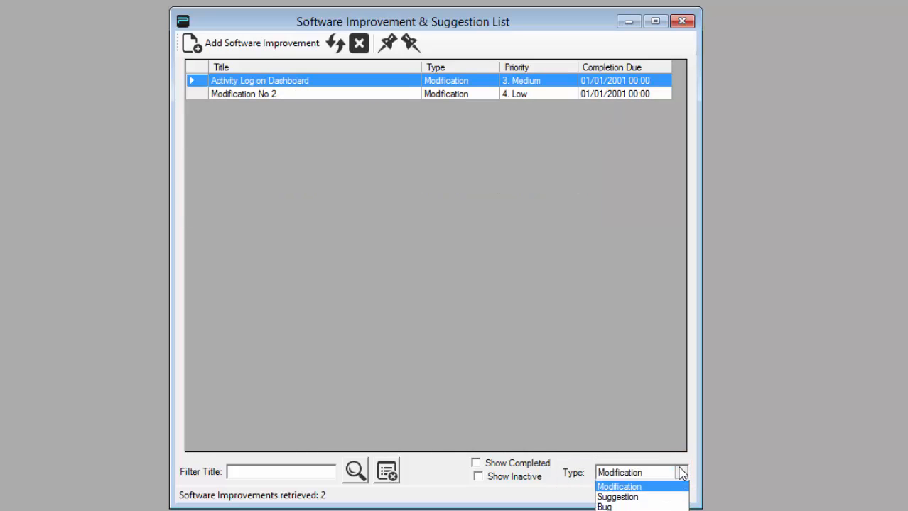
pyautogui.click(641, 506)
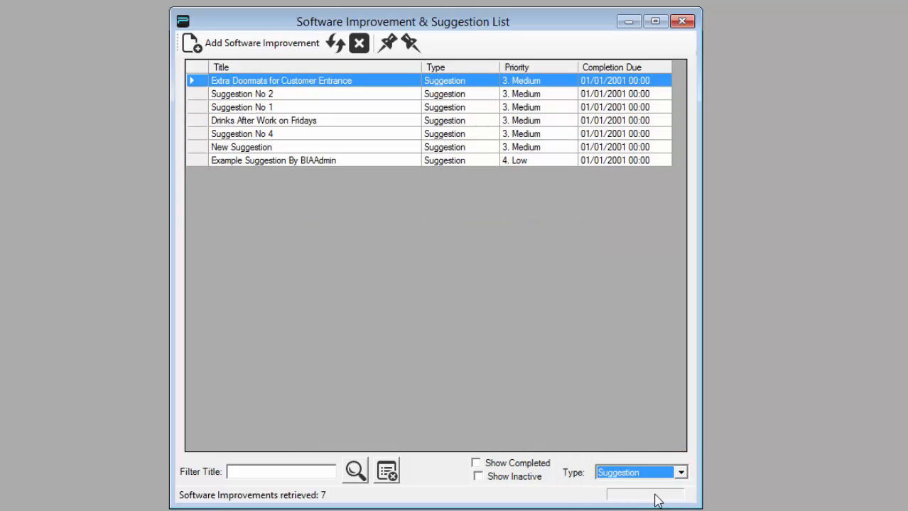
pyautogui.click(681, 472)
pyautogui.click(642, 510)
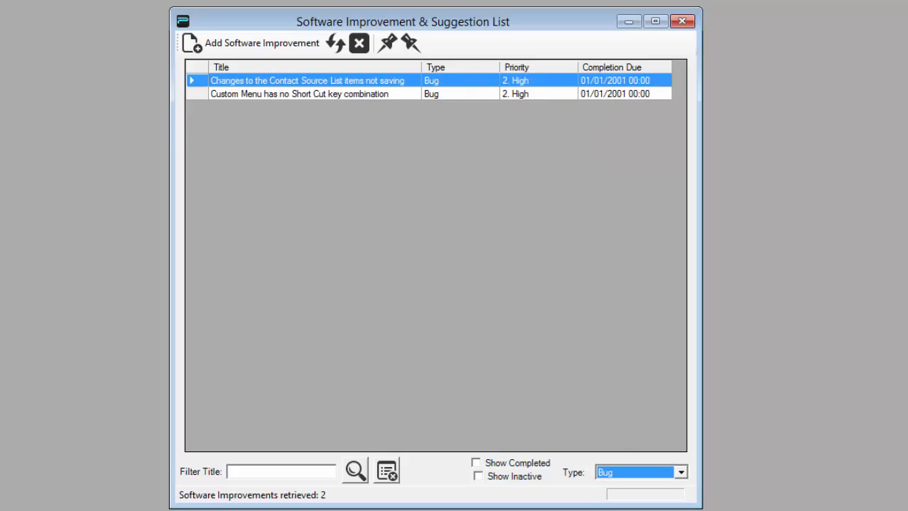
pyautogui.click(680, 473)
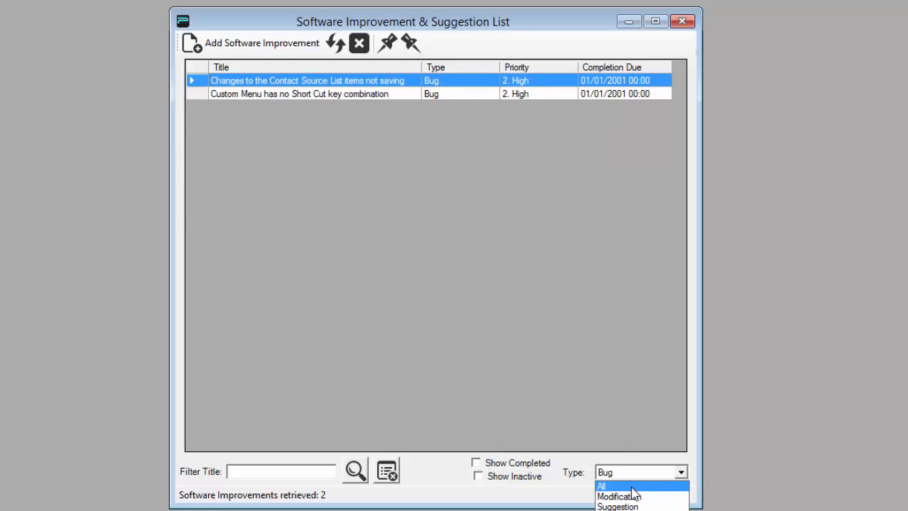
pyautogui.click(634, 485)
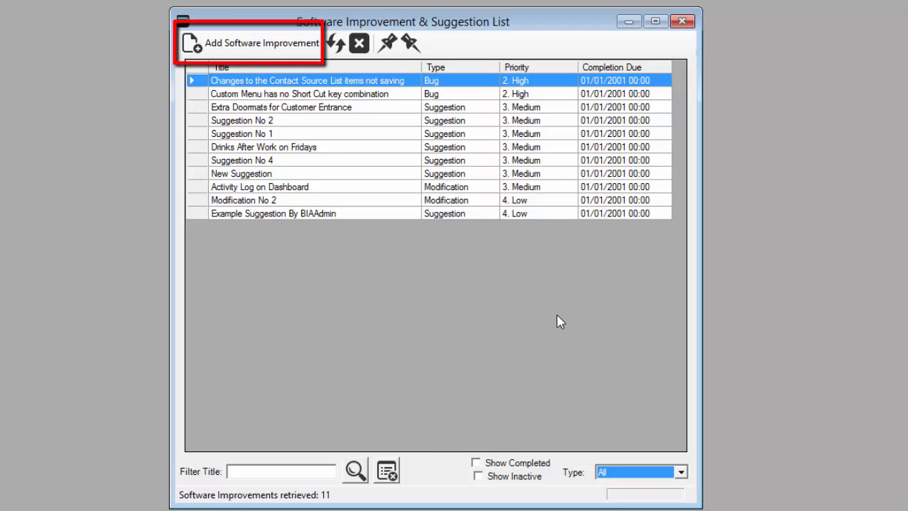
# Add a new software improvement record and title it "Add shortcut for Wordpad to the Custom menu."
pyautogui.click(261, 49)
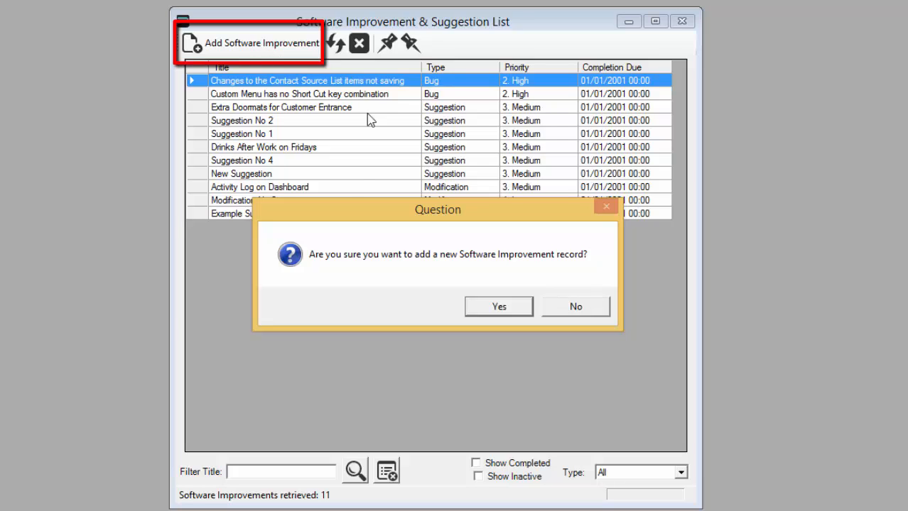
pyautogui.click(498, 310)
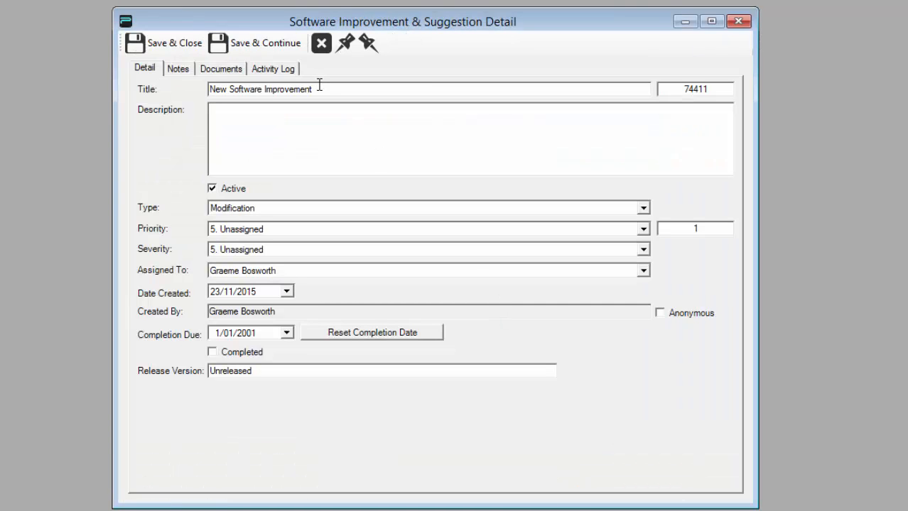
pyautogui.moveTo(319, 86); pyautogui.dragTo(140, 96)
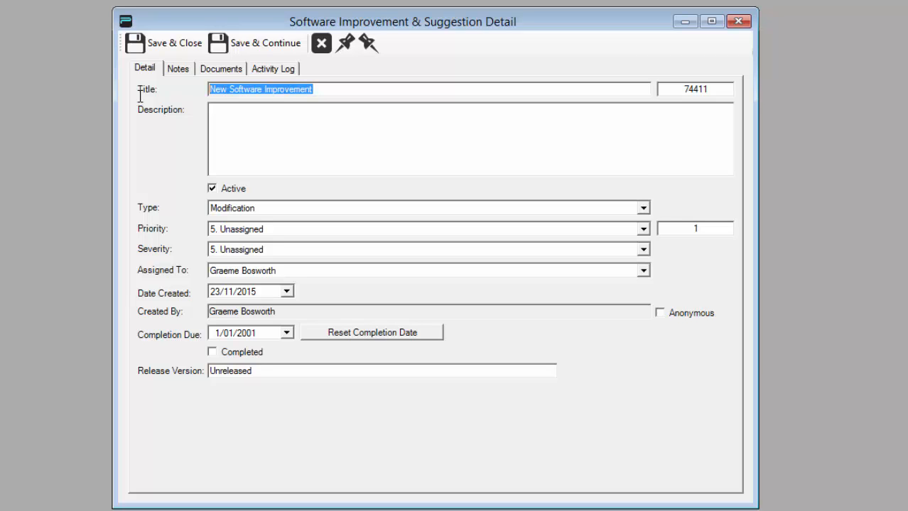
pyautogui.write('Add s')
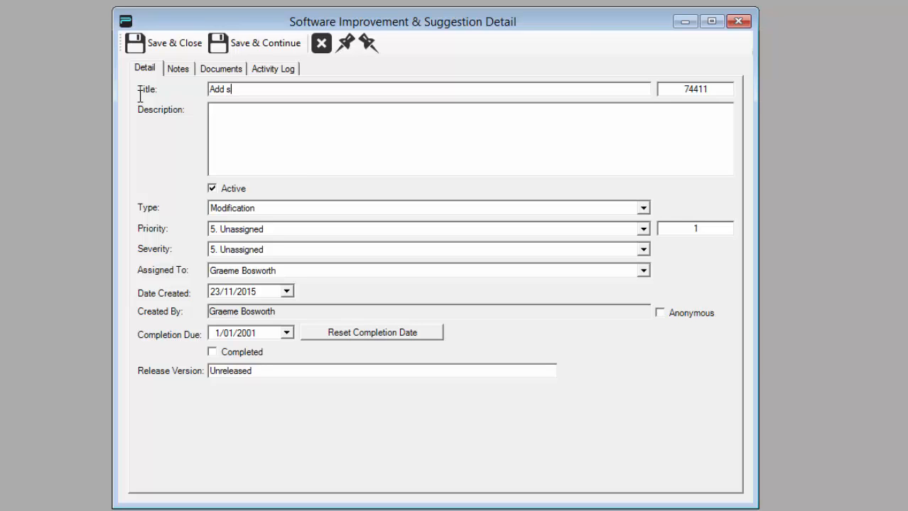
pyautogui.write('hortcut for Wordpa')
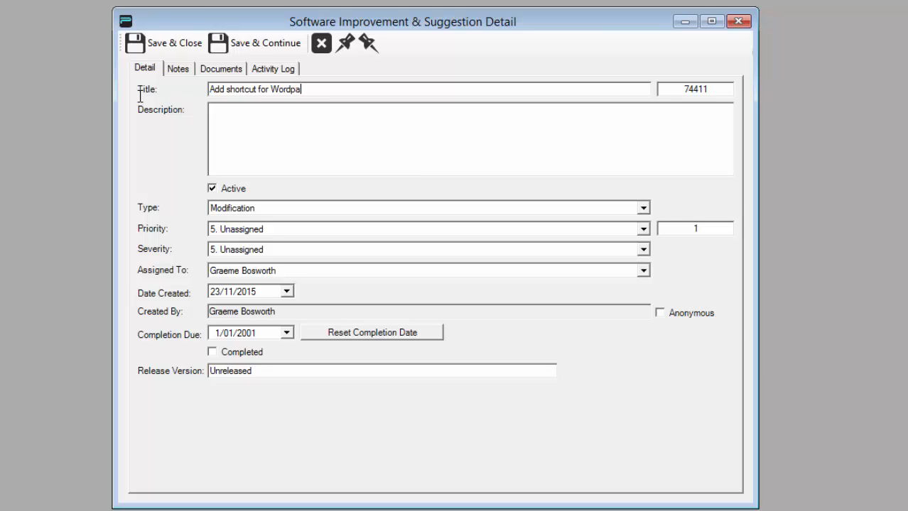
pyautogui.write('d to the Custom mu')
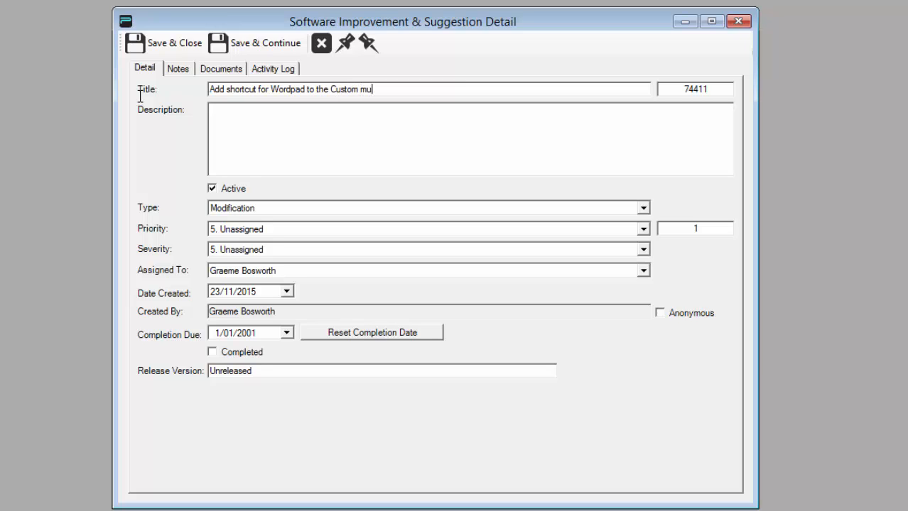
pyautogui.press('BackSpace')
pyautogui.write('enu')
# Enter the description "The Custome menu has 3 unused choices. I would like one of these to be used to open the Wordpad."
pyautogui.click(318, 130)
pyautogui.write('Th')
pyautogui.press('BackSpace')
pyautogui.press('BackSpace')
pyautogui.write('The Custome m')
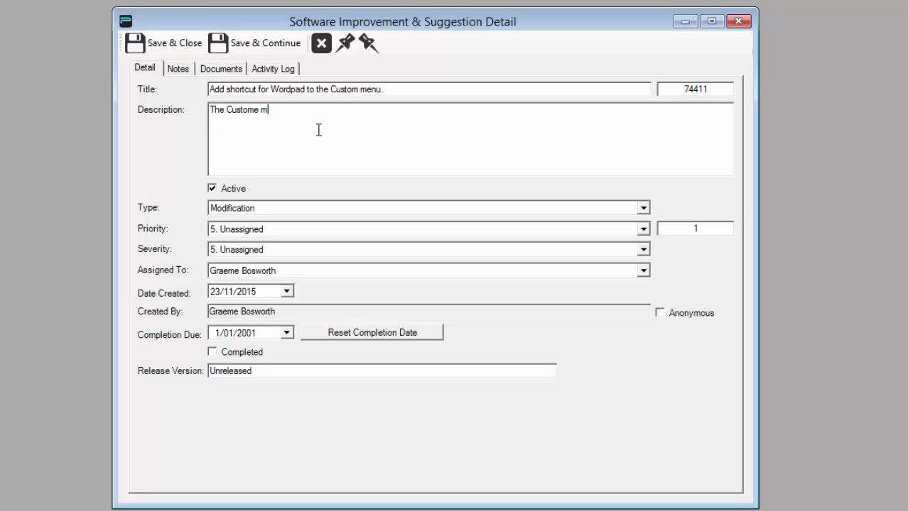
pyautogui.write('enu has 3 unused choices')
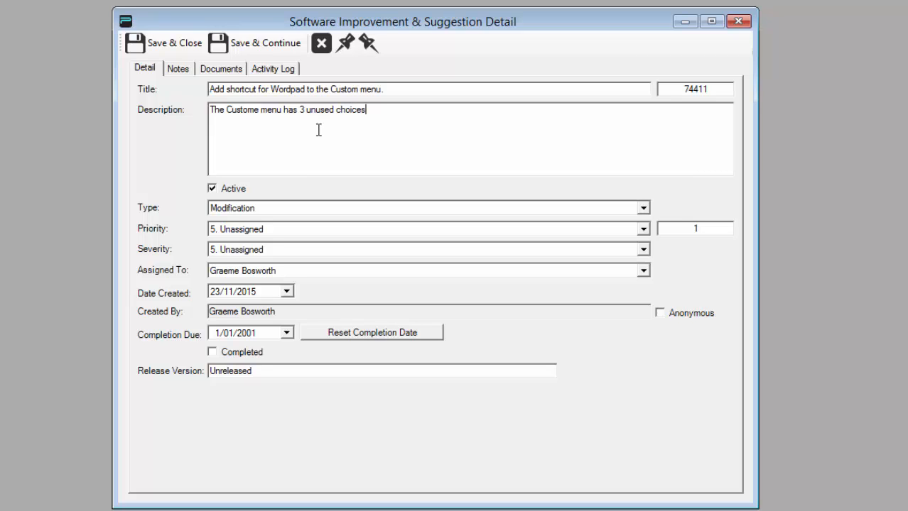
pyautogui.write('. I would like one of these to')
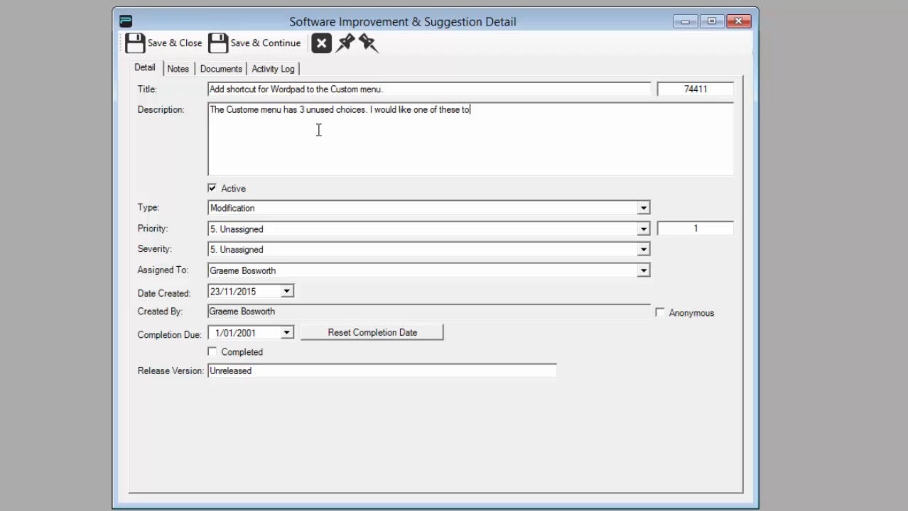
pyautogui.write(' be used to open the Wordpad.')
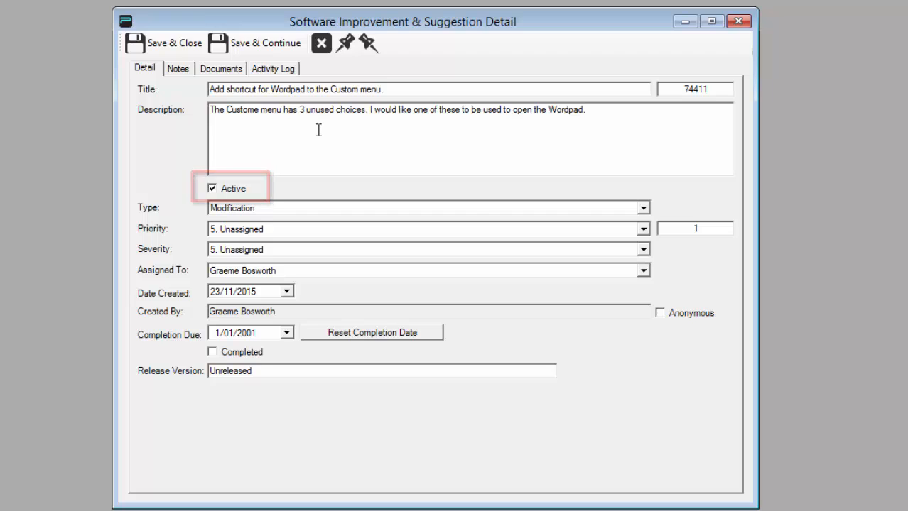
# Keep the type Modification and the current assignee, and set both the record's priority and severity to 3. Medium
pyautogui.click(253, 209)
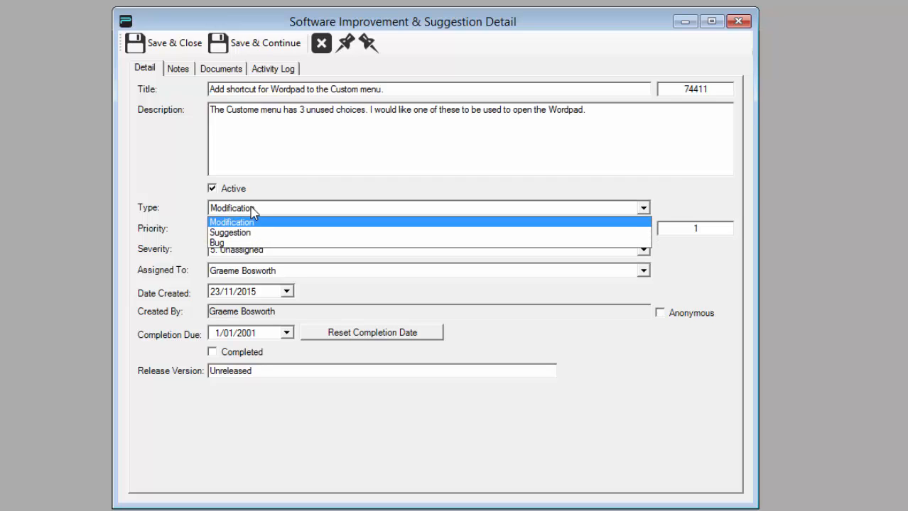
pyautogui.click(252, 210)
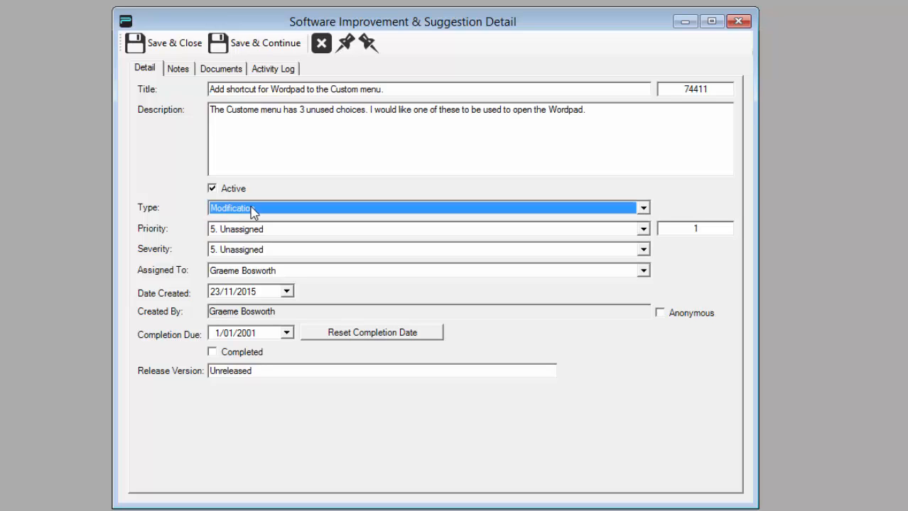
pyautogui.click(275, 231)
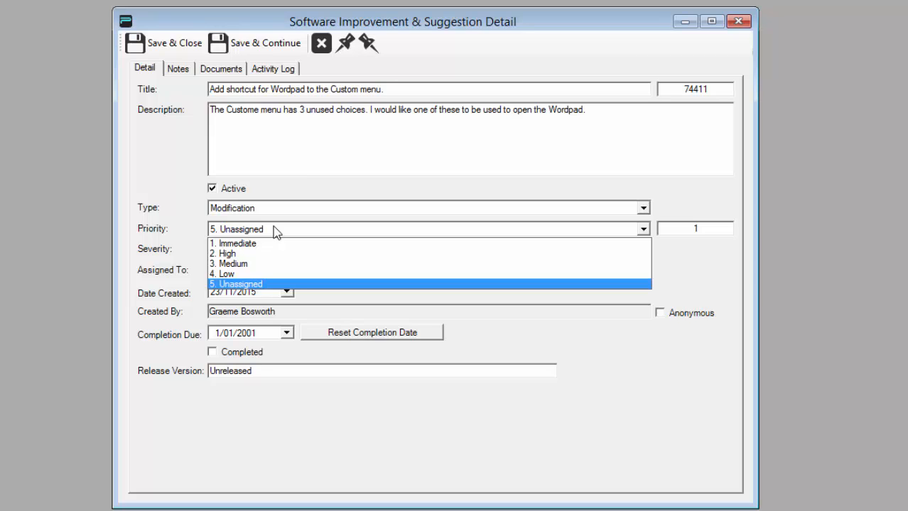
pyautogui.click(251, 264)
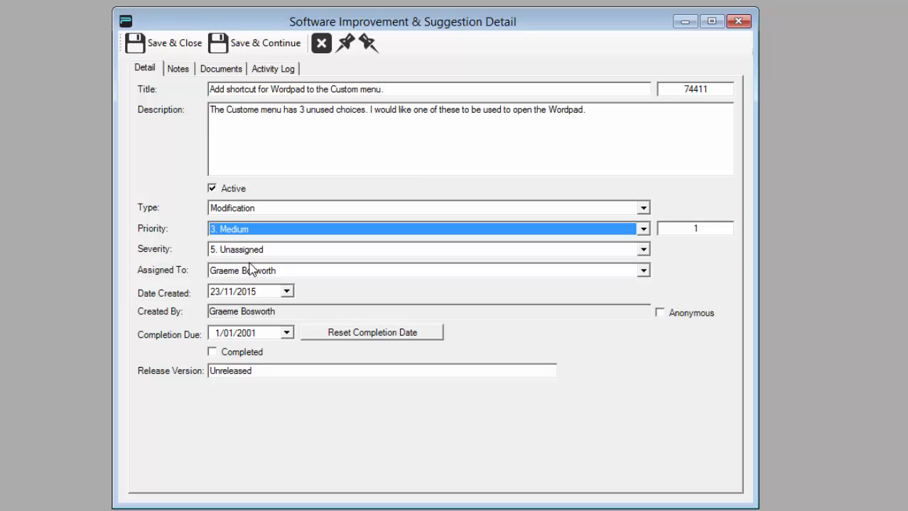
pyautogui.click(250, 250)
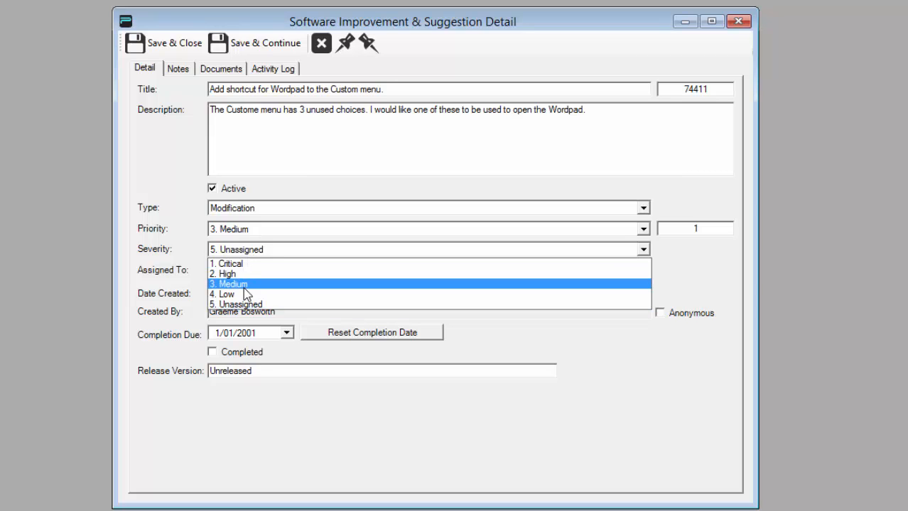
pyautogui.click(246, 284)
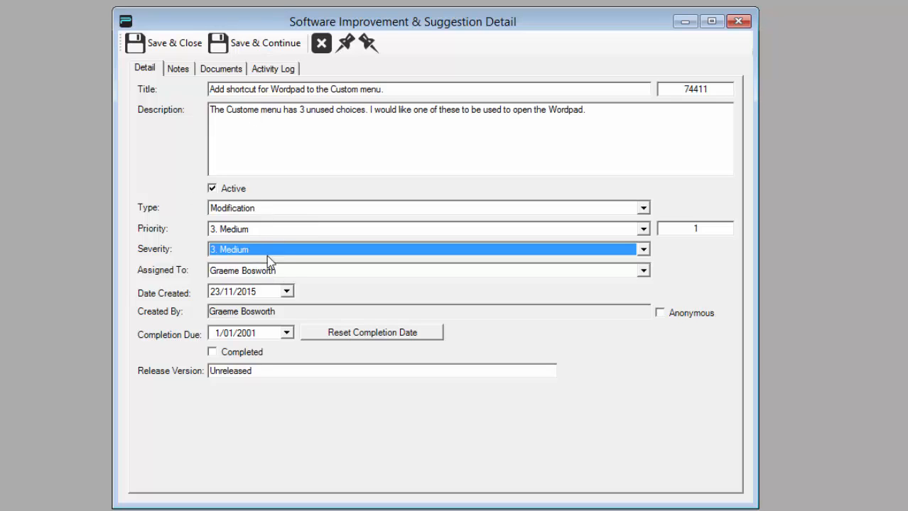
pyautogui.click(266, 271)
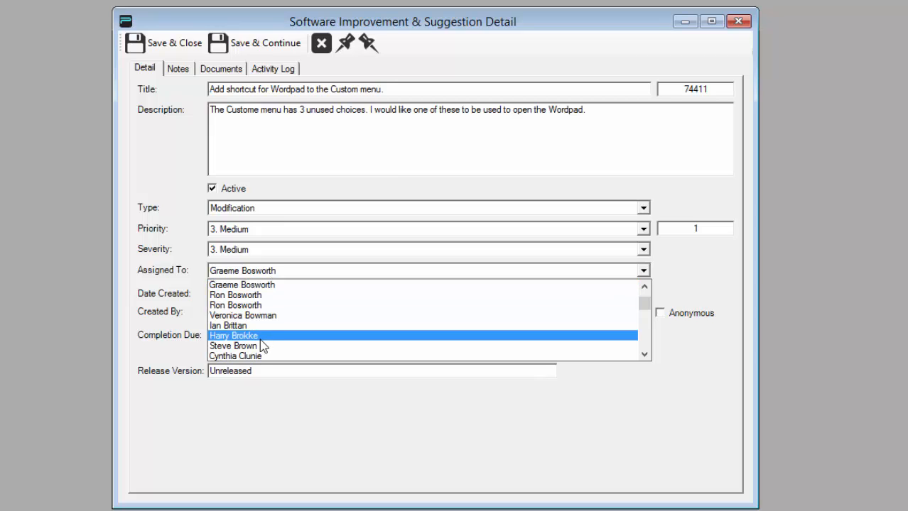
pyautogui.click(254, 286)
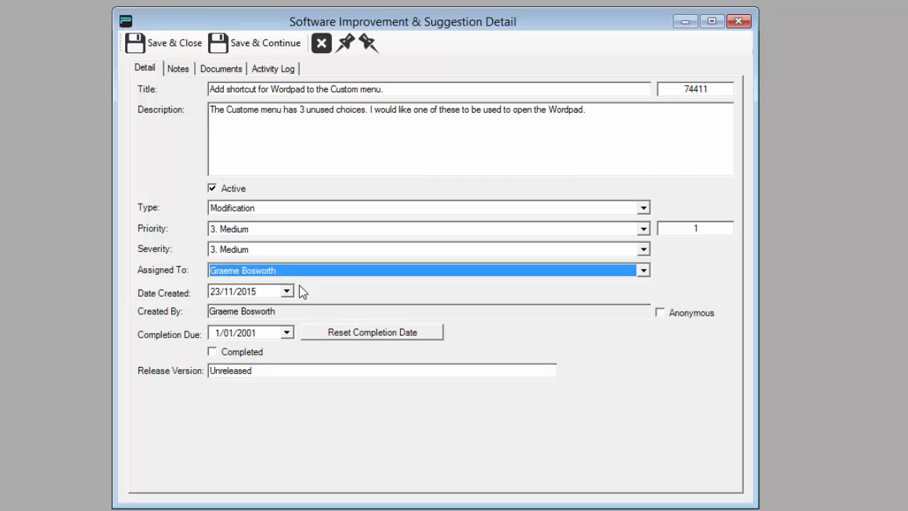
# Try to mark the creator of the modification record as anonymous
pyautogui.click(324, 313)
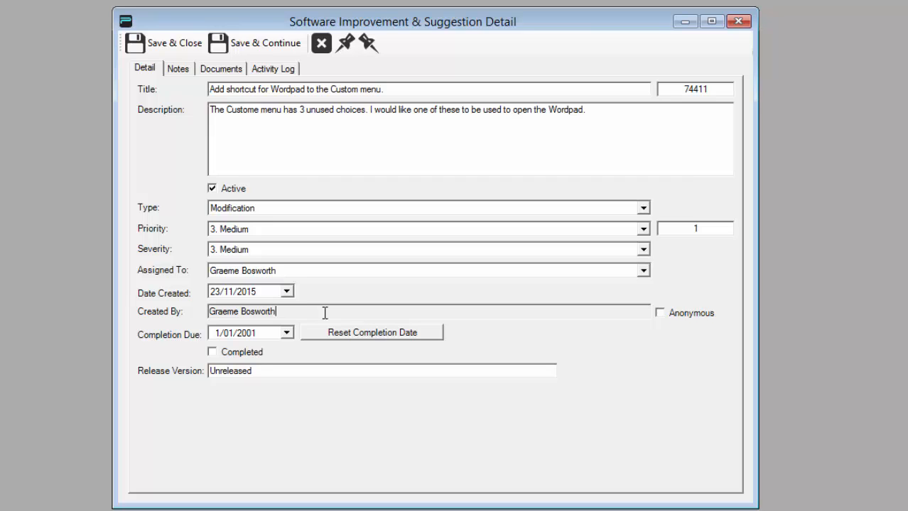
pyautogui.click(659, 313)
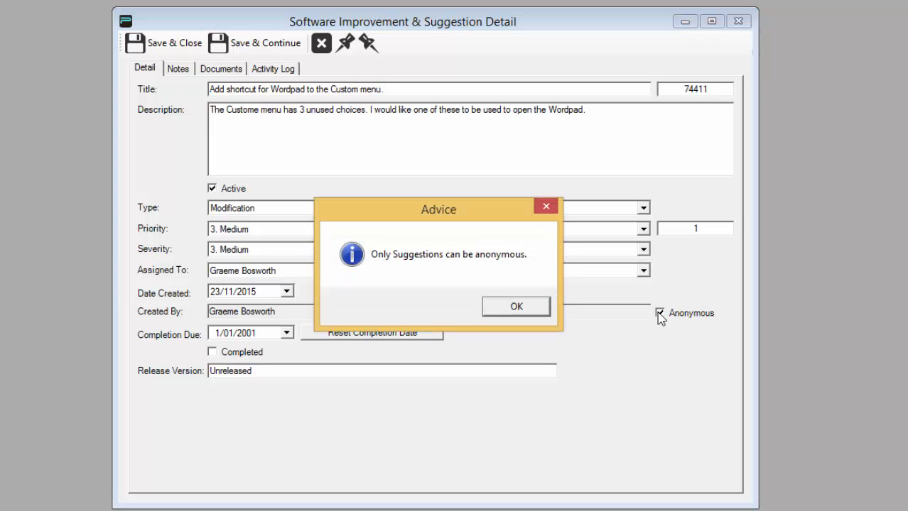
pyautogui.click(517, 307)
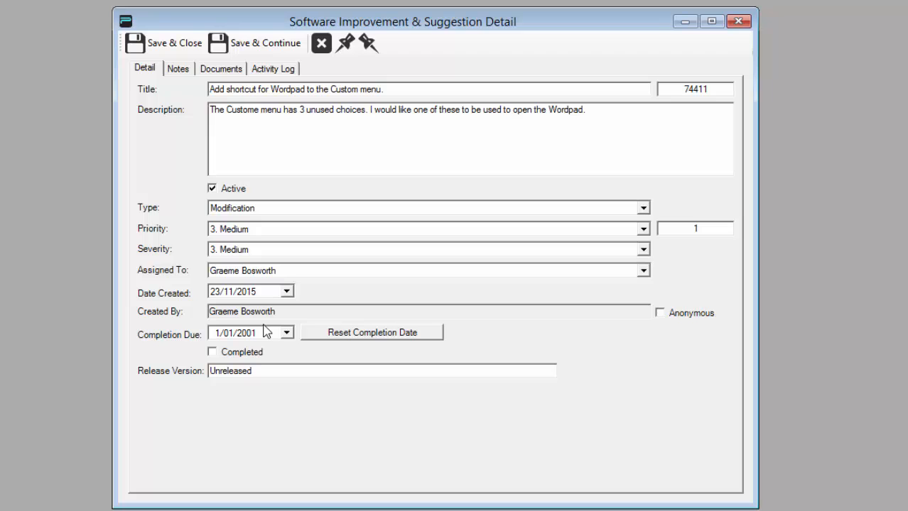
# Set the record's completion due date to 11/01/2001 and reset the completion date
pyautogui.click(286, 332)
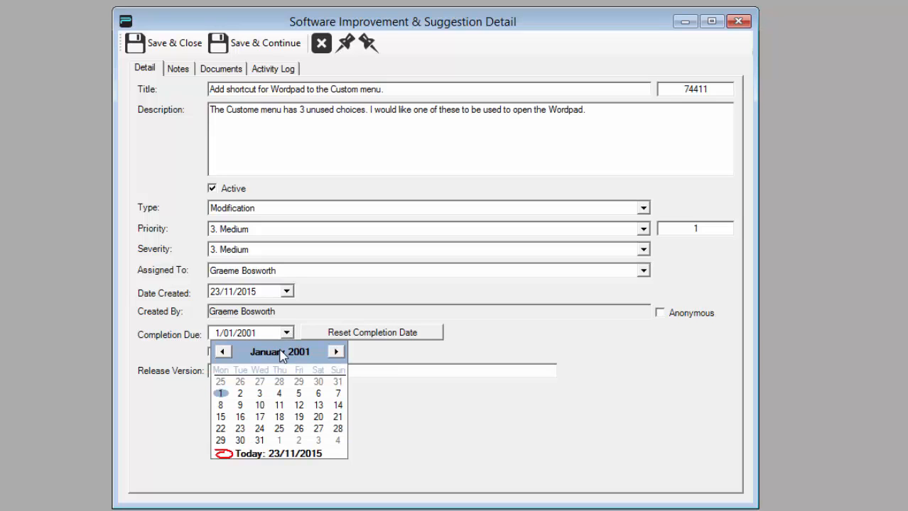
pyautogui.click(278, 409)
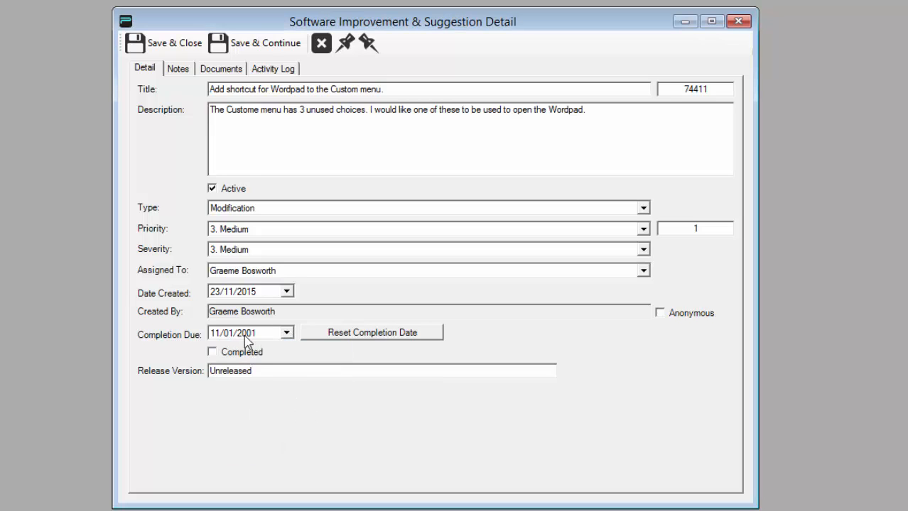
pyautogui.click(346, 338)
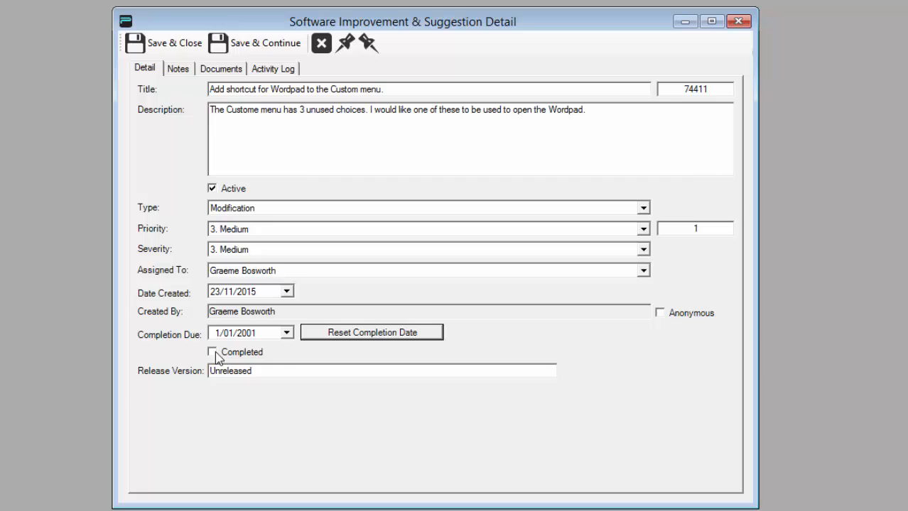
# Add a note to the record reading "This can be done quickly. Check with the Purebiz Project Supervisor for approval." and save it
pyautogui.click(283, 375)
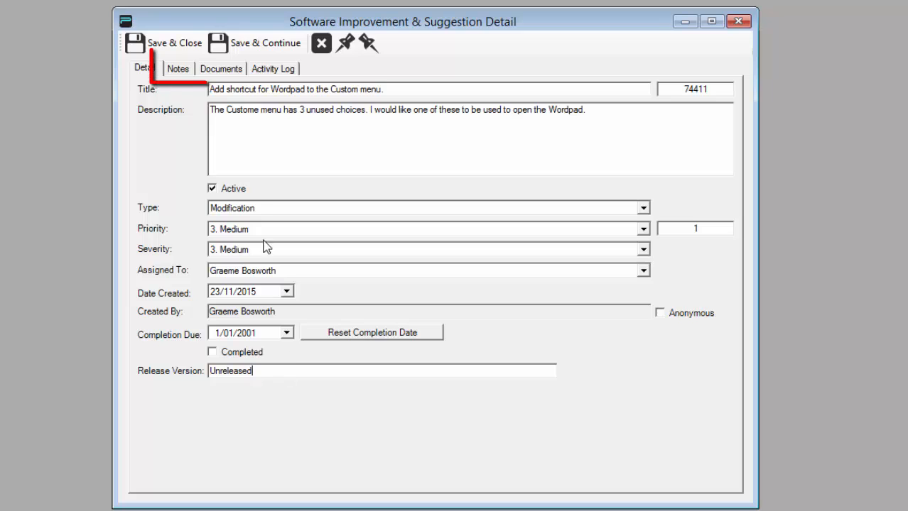
pyautogui.click(187, 71)
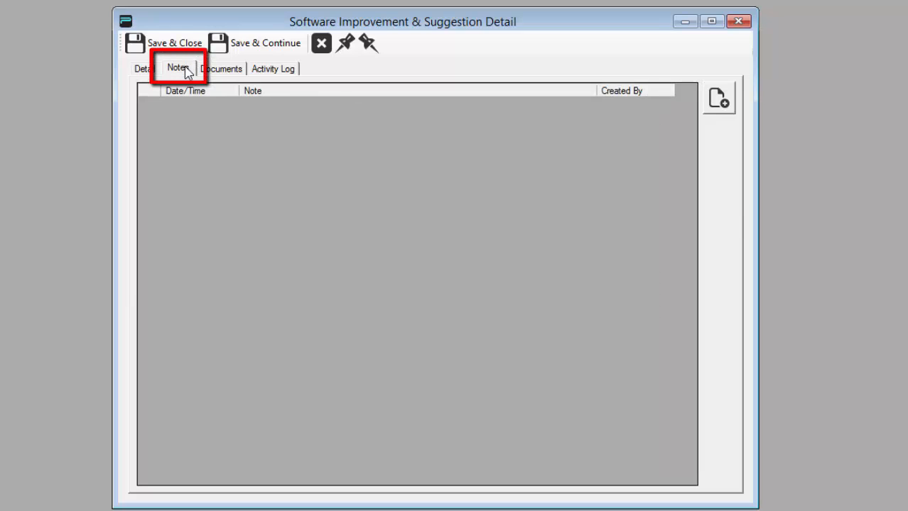
pyautogui.click(717, 99)
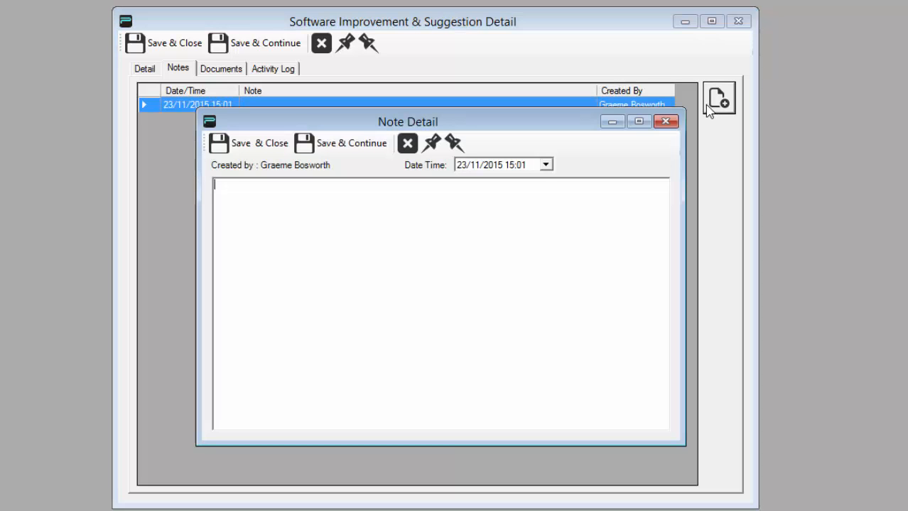
pyautogui.write('This can be done quic')
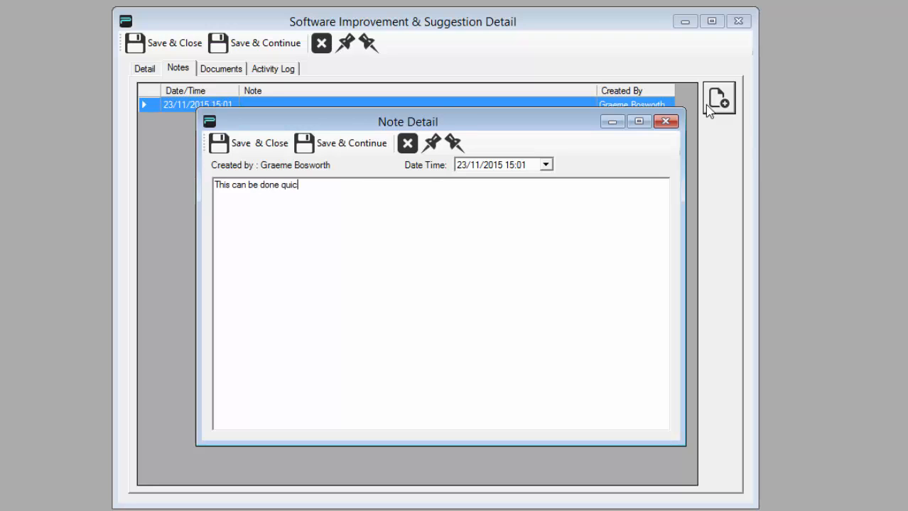
pyautogui.write('kly. Check')
pyautogui.write(' the')
pyautogui.press('BackSpace')
pyautogui.press('BackSpace')
pyautogui.press('BackSpace')
pyautogui.write('with the Purebiz')
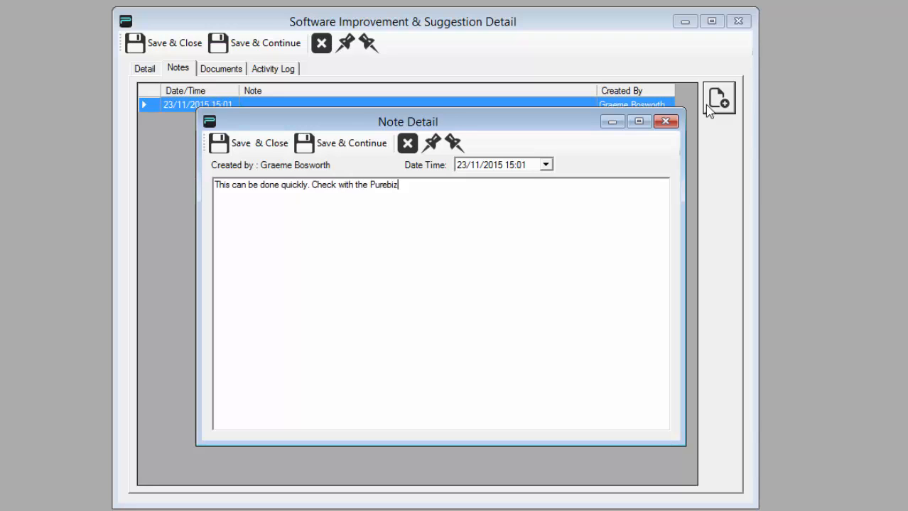
pyautogui.write(' Project Supervisor f')
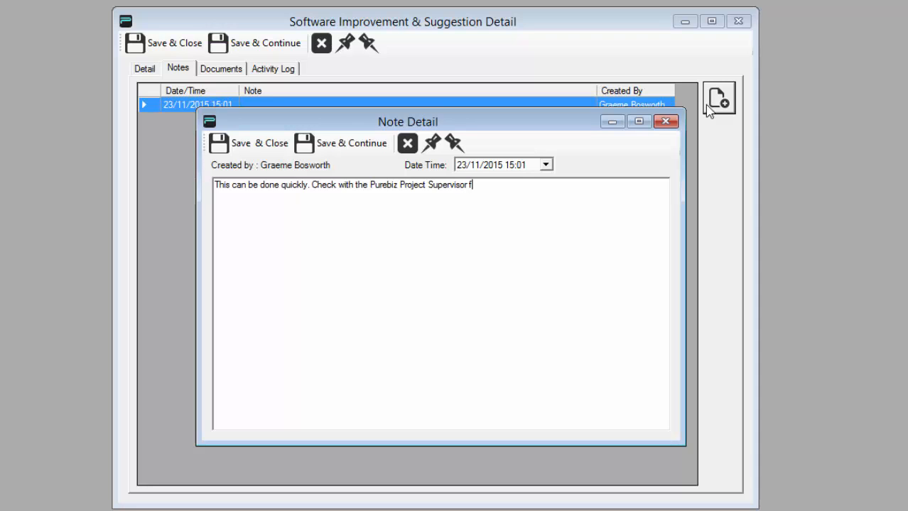
pyautogui.write('or approval.')
pyautogui.click(282, 151)
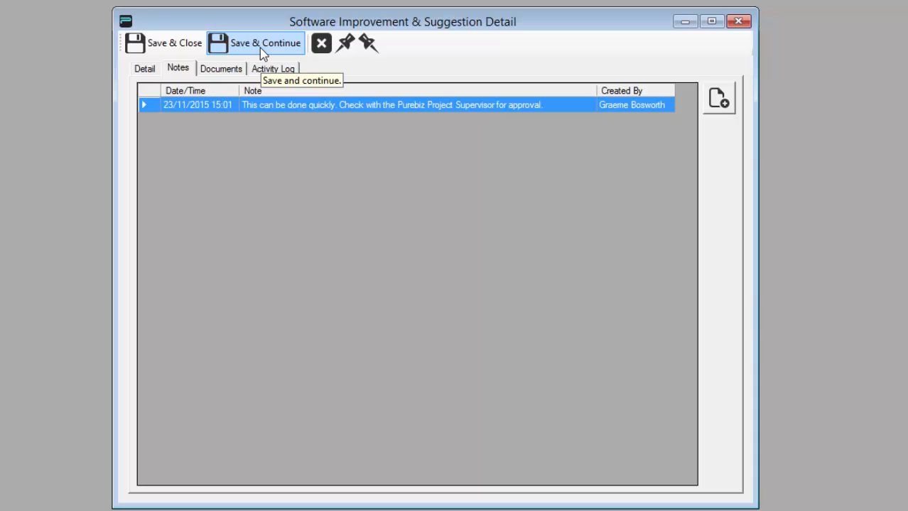
# Review the details of the Wordpad shortcut record's activity log entry, and save and close the record
pyautogui.click(274, 71)
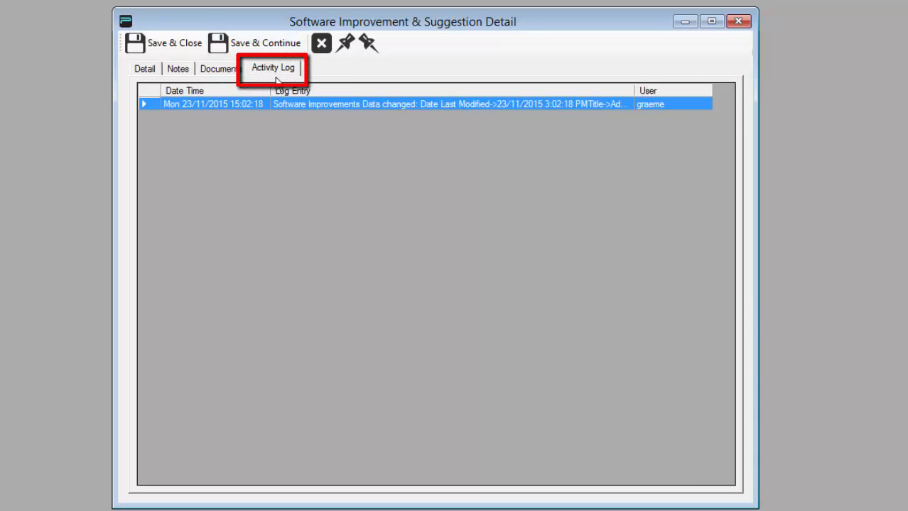
pyautogui.doubleClick(300, 109)
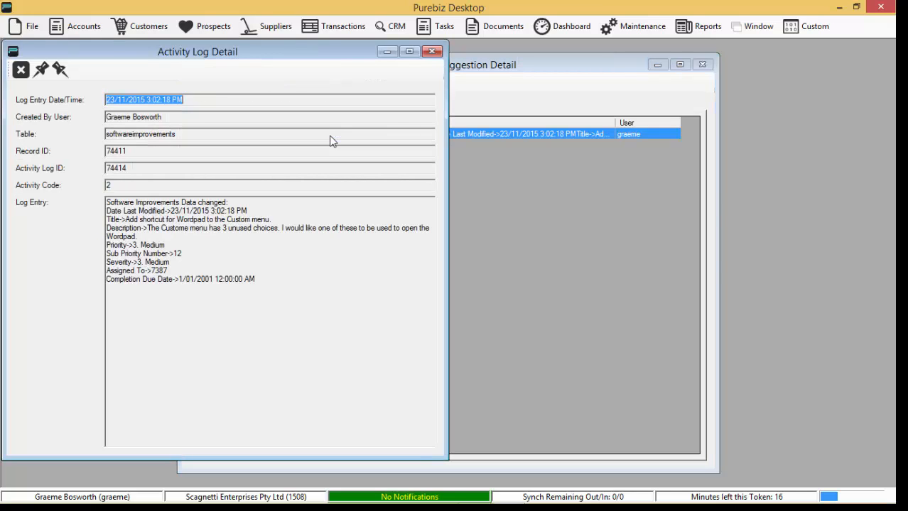
pyautogui.click(21, 69)
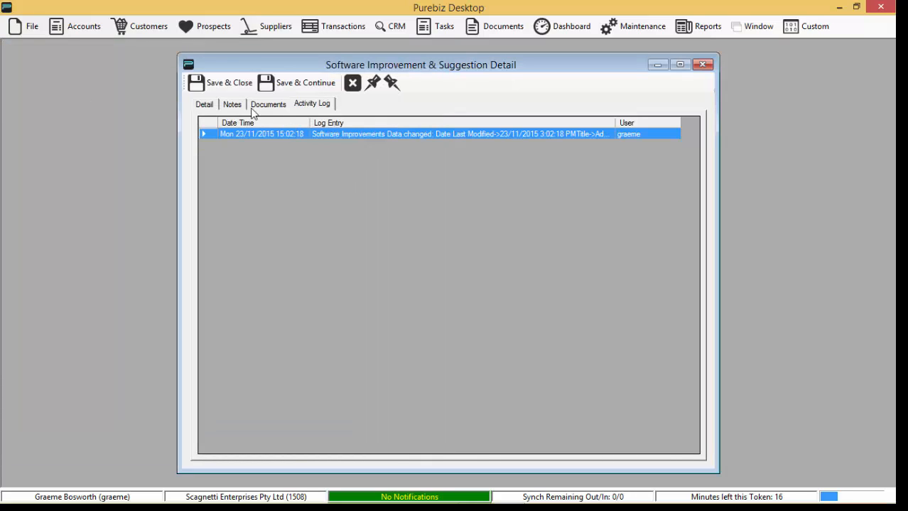
pyautogui.click(226, 83)
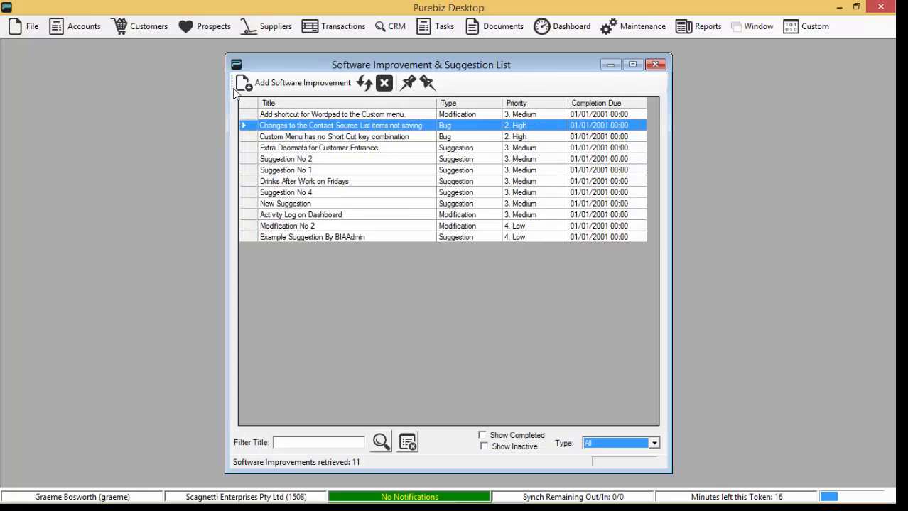
# Open the suggestion "Extra Doormats for Customer Entrance" and mark its creator as anonymous
pyautogui.click(307, 152)
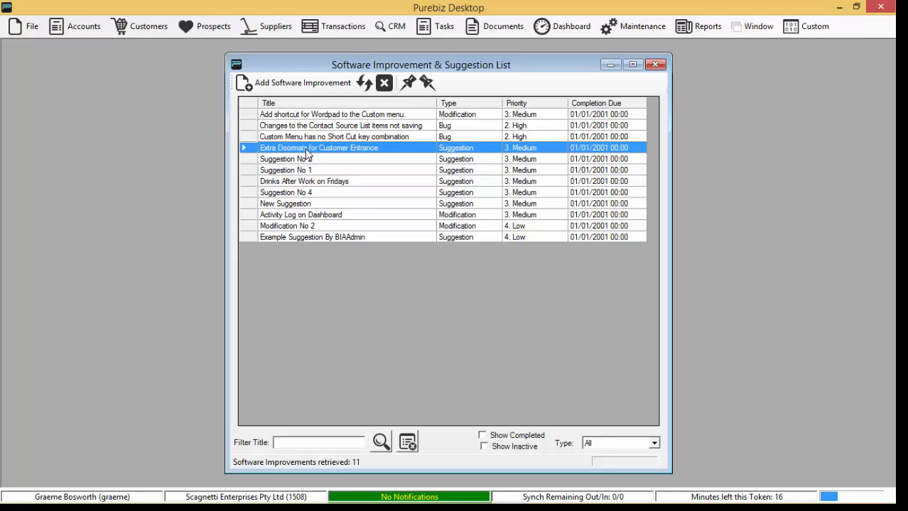
pyautogui.doubleClick(307, 152)
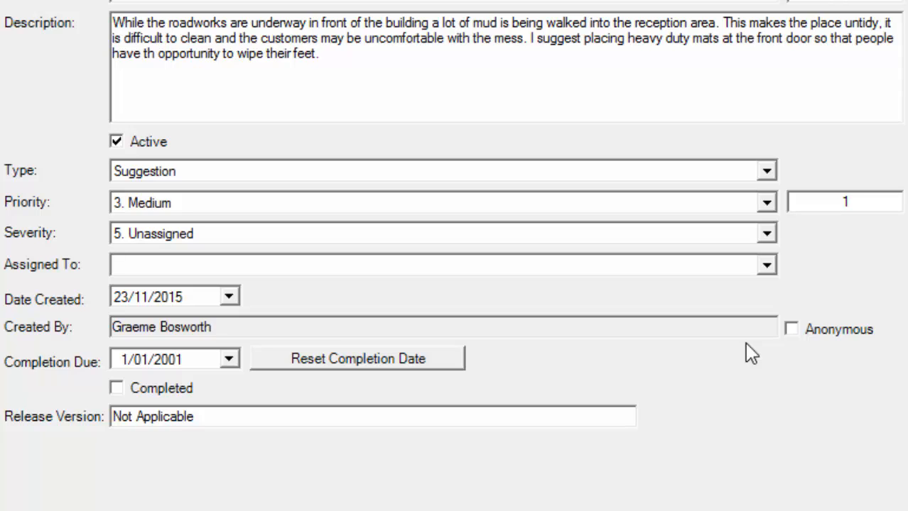
pyautogui.click(791, 330)
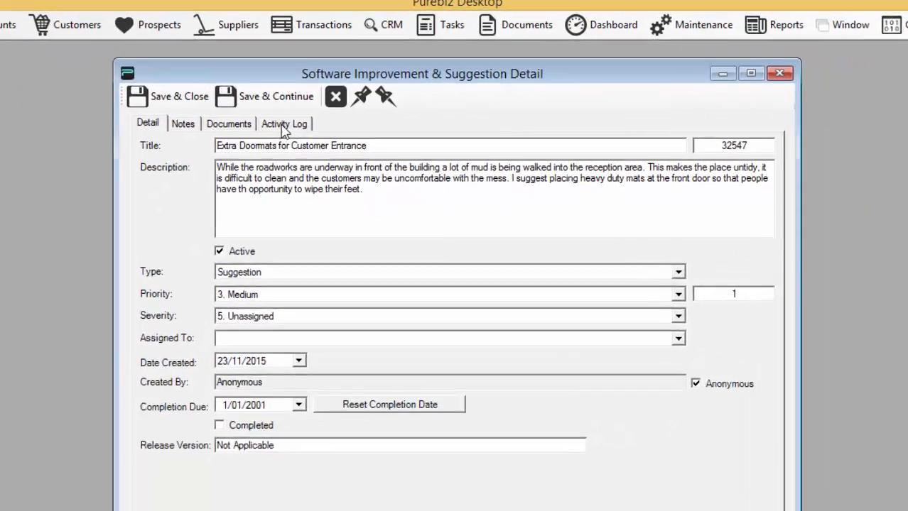
# Check the doormats suggestion's activity log for the users behind its changes, and save and close the record
pyautogui.click(283, 126)
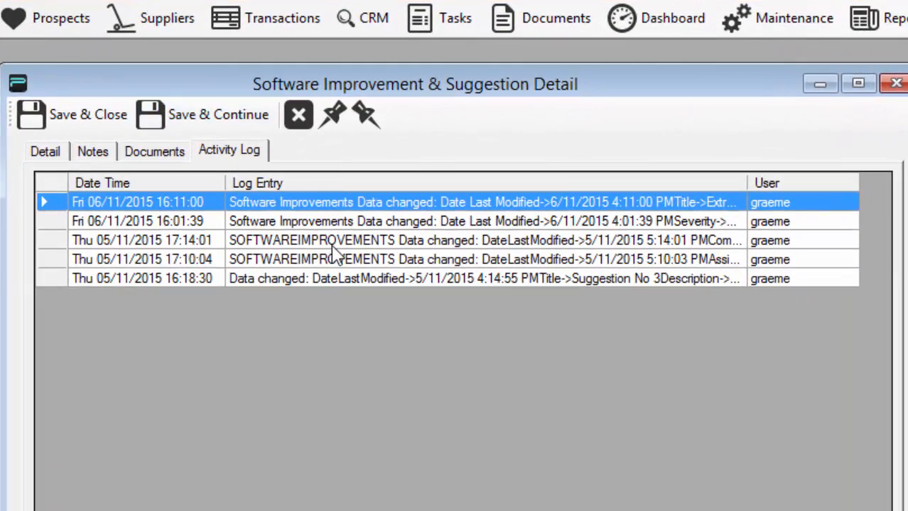
pyautogui.moveTo(340, 279)
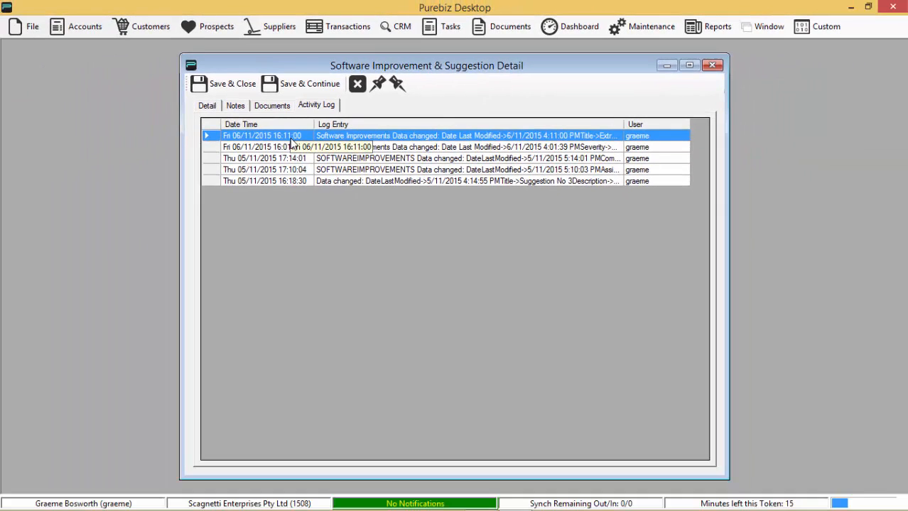
pyautogui.click(214, 106)
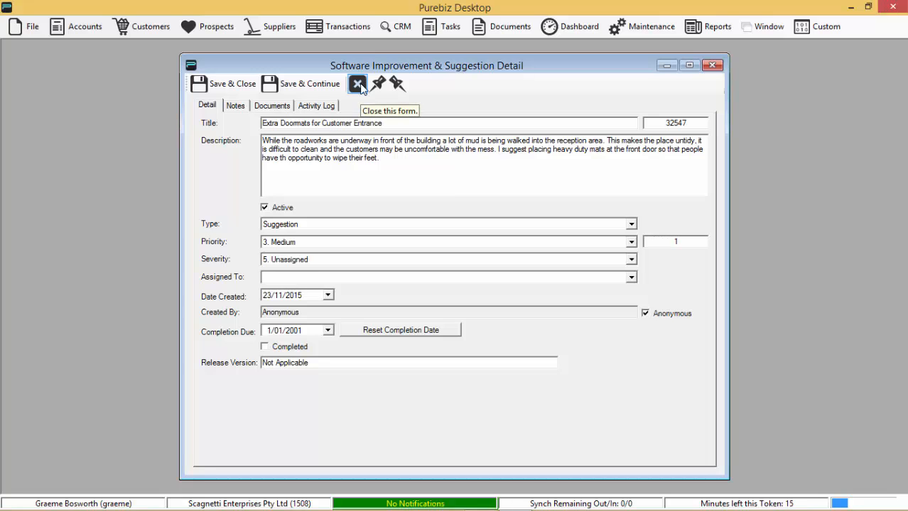
pyautogui.click(213, 83)
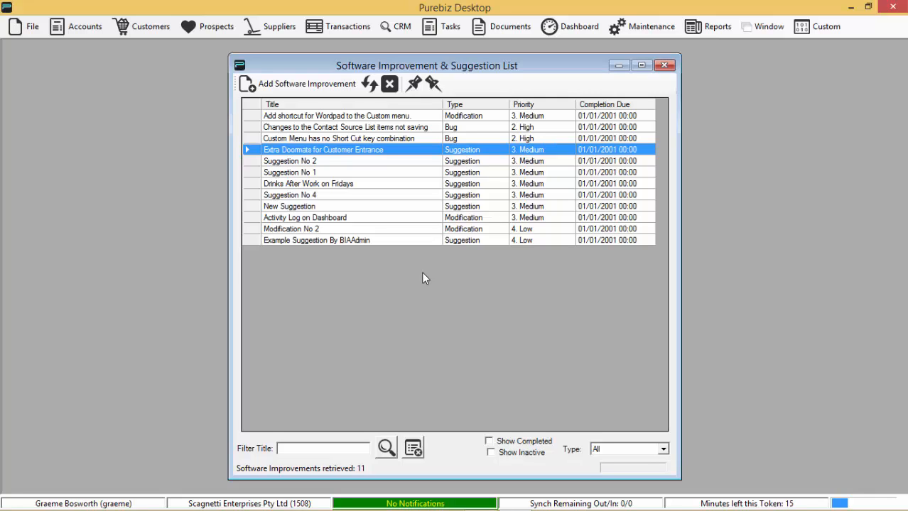
# Close the Software Improvement & Suggestion List
pyautogui.click(389, 84)
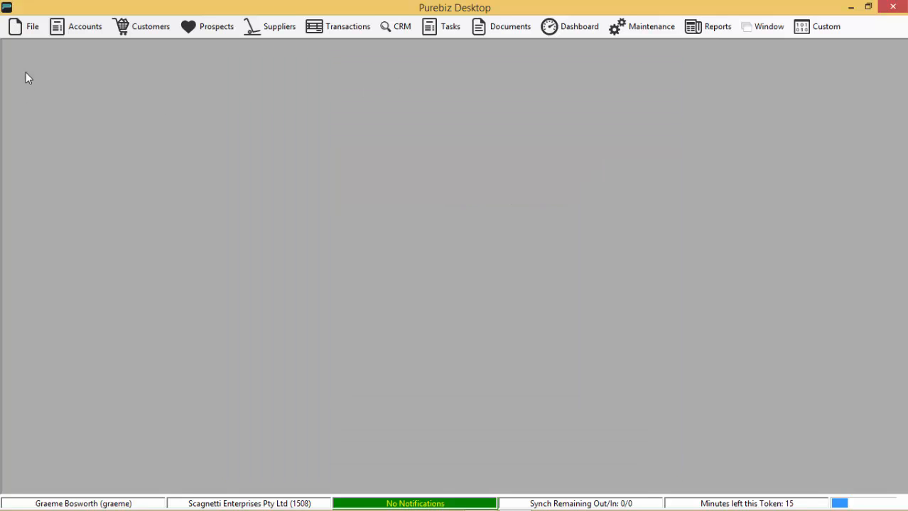
pyautogui.click(23, 28)
pyautogui.click(35, 89)
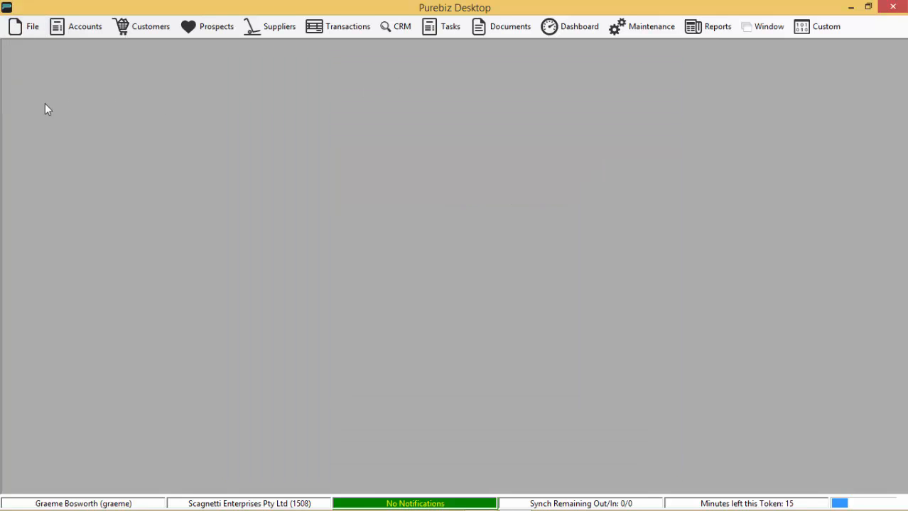